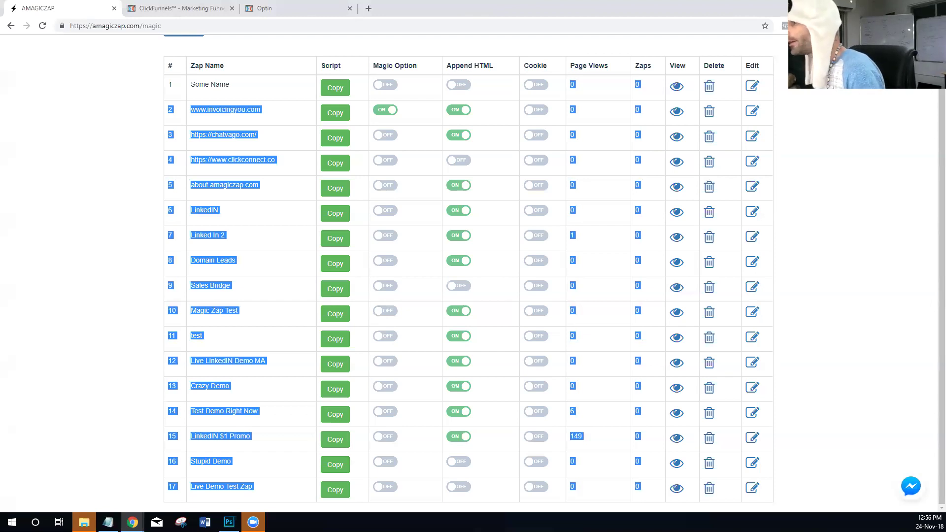
View the published opt-in page, switch to the ClickFunnels editor and add a Custom JS/HTML element directly below the main headline
{"action": "left_click", "coordinate": [264, 10]}
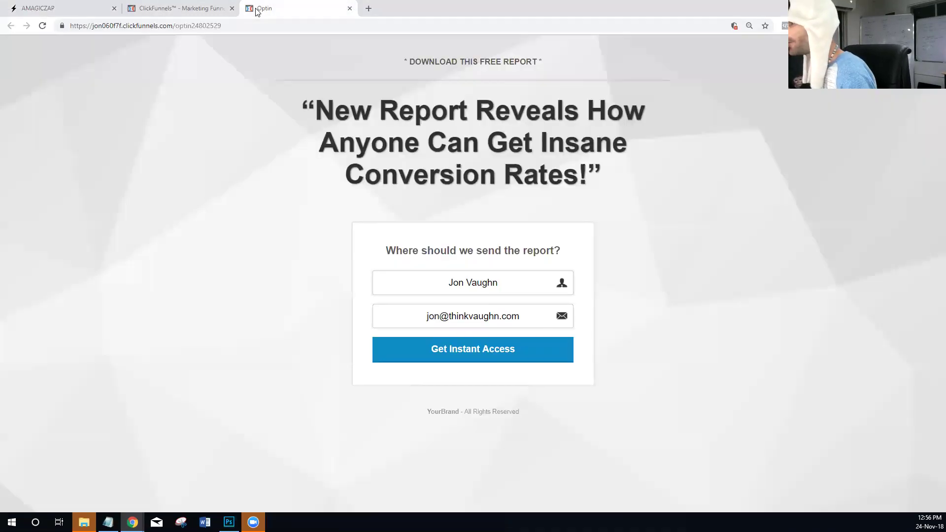
{"action": "left_click", "coordinate": [187, 8]}
{"action": "left_click", "coordinate": [380, 315]}
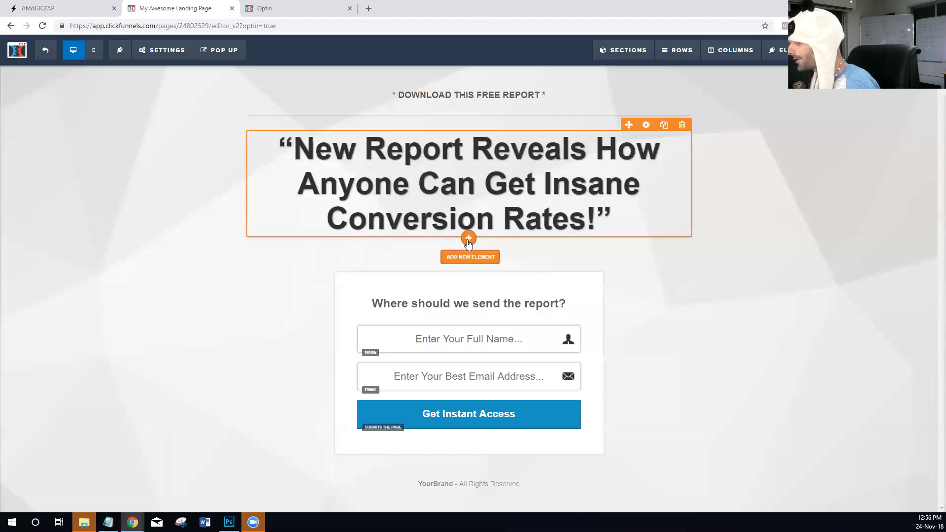
{"action": "left_click", "coordinate": [468, 239]}
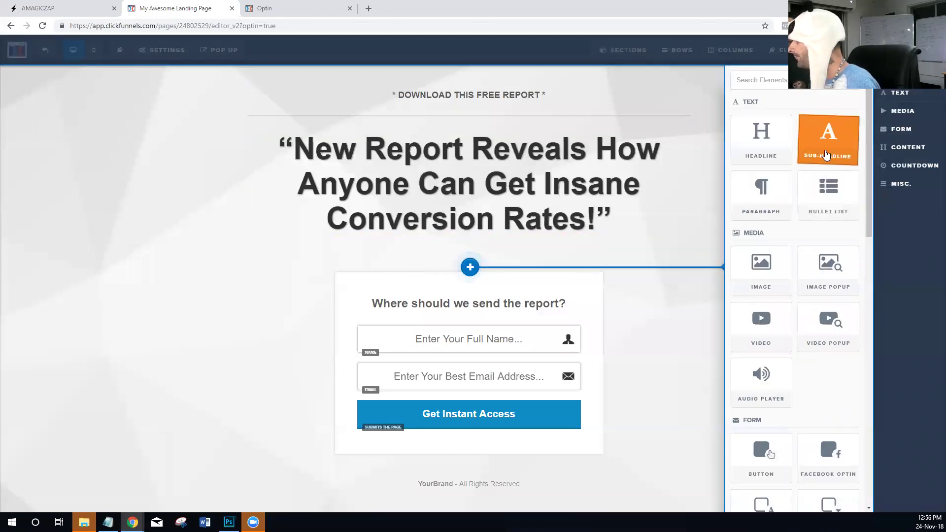
{"action": "scroll", "coordinate": [819, 286], "scroll_direction": "down", "scroll_amount": 10}
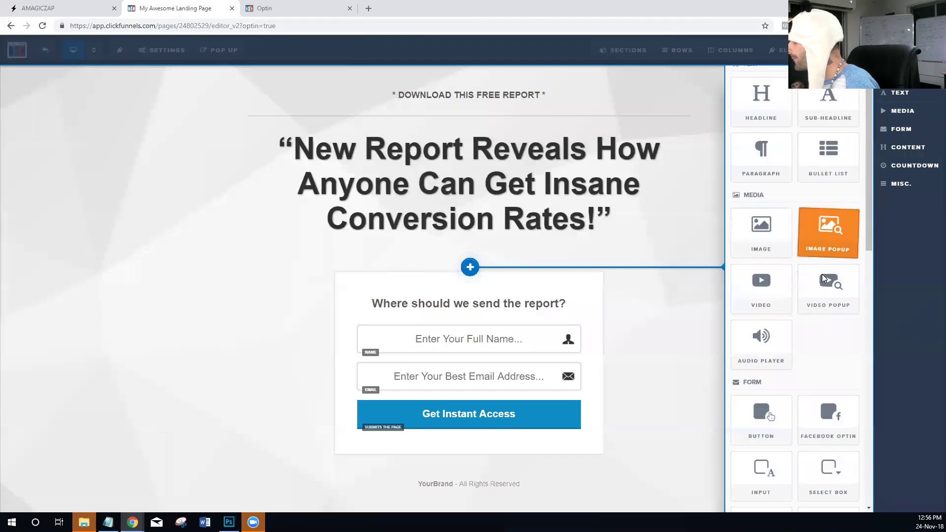
{"action": "scroll", "coordinate": [820, 291], "scroll_direction": "down", "scroll_amount": 3}
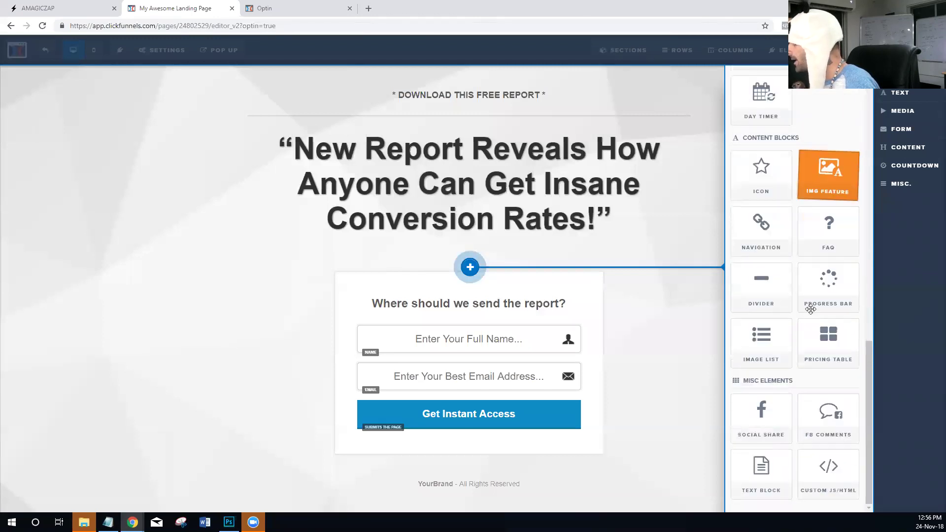
{"action": "left_click", "coordinate": [827, 481]}
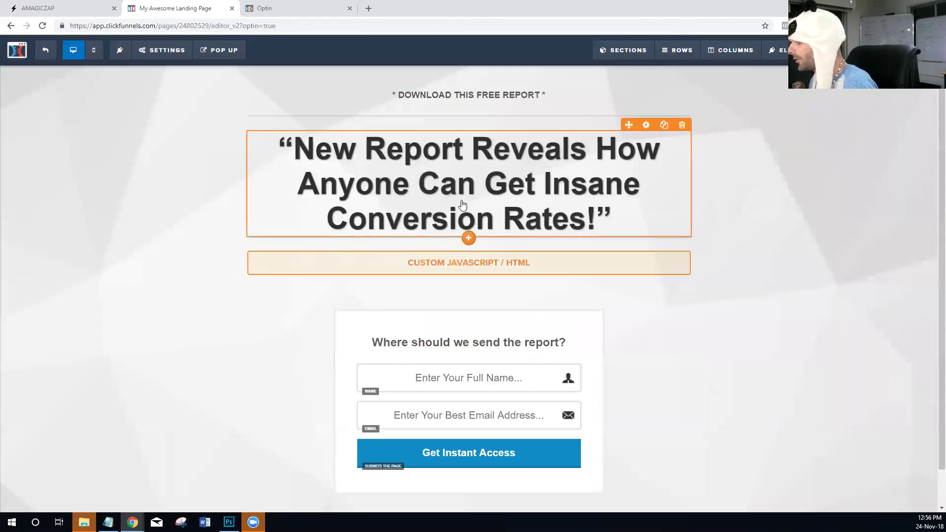
Delete the "New Report Reveals How Anyone Can Get Insane Conversion Rates!" headline above the custom code element
{"action": "left_click", "coordinate": [456, 202]}
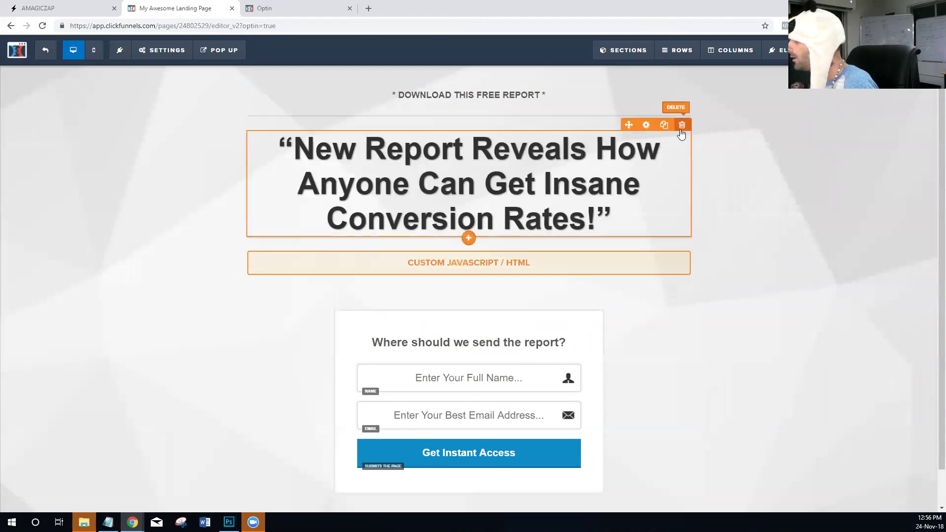
{"action": "left_click", "coordinate": [681, 125]}
{"action": "left_click", "coordinate": [522, 82]}
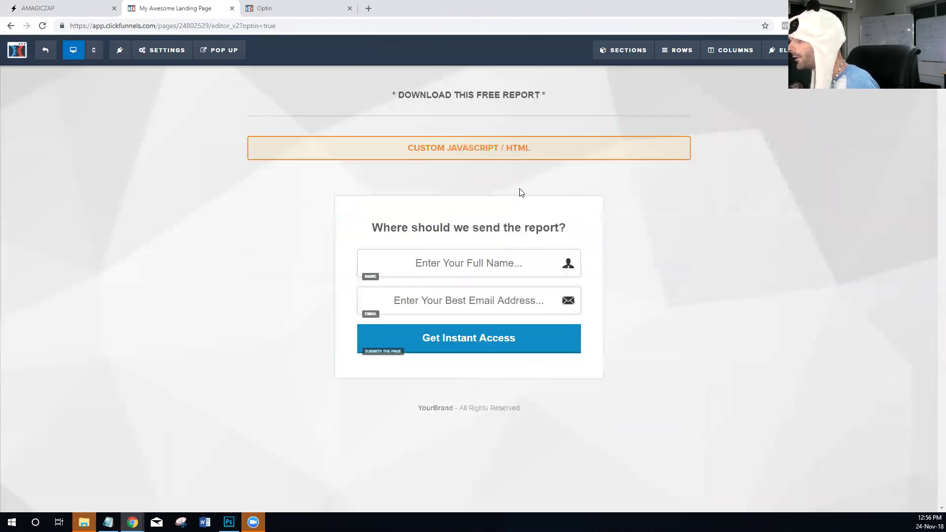
Open the code editor of the Custom JavaScript / HTML element and enter an empty <h1> </h1> heading
{"action": "left_click", "coordinate": [485, 153]}
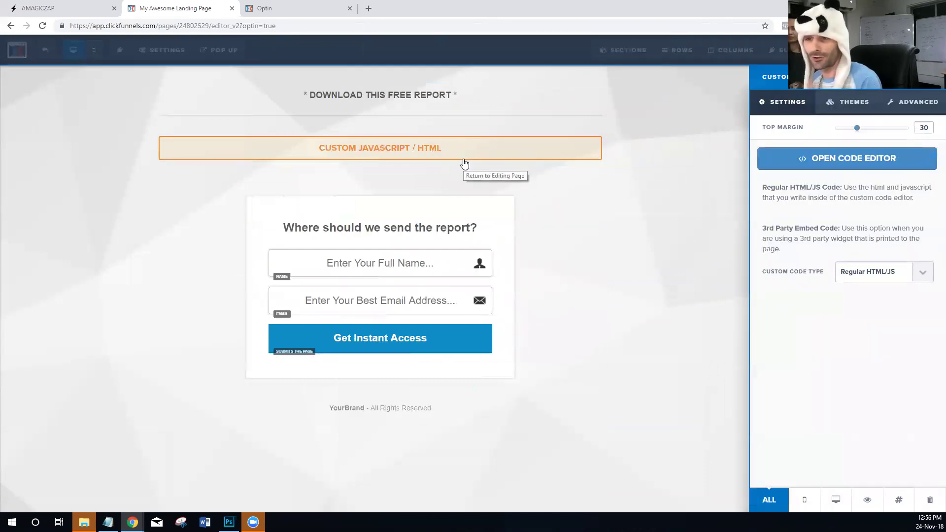
{"action": "left_click", "coordinate": [798, 158]}
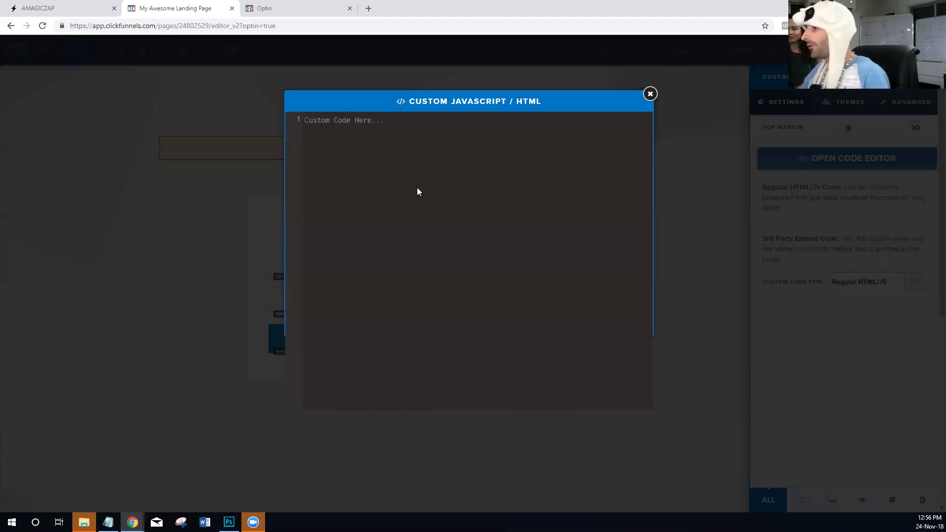
{"action": "type", "text": "<h1"}
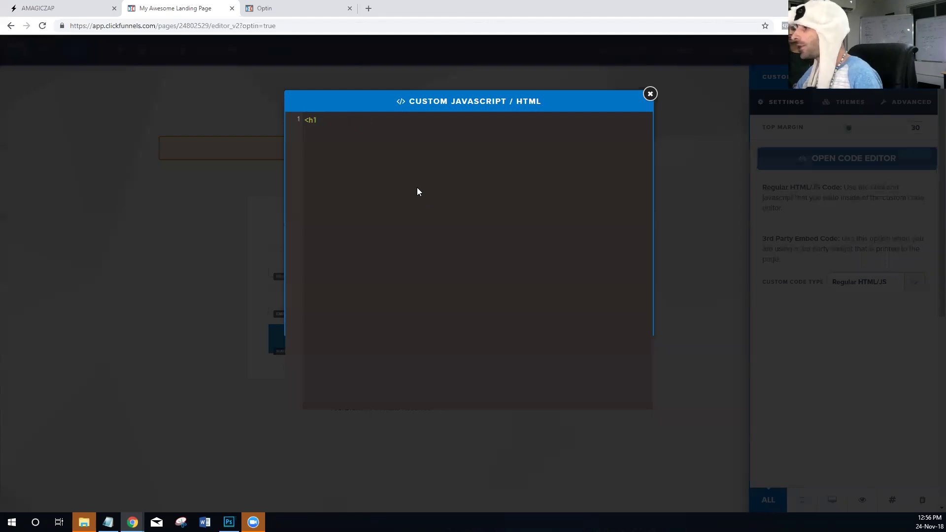
{"action": "type", "text": ">"}
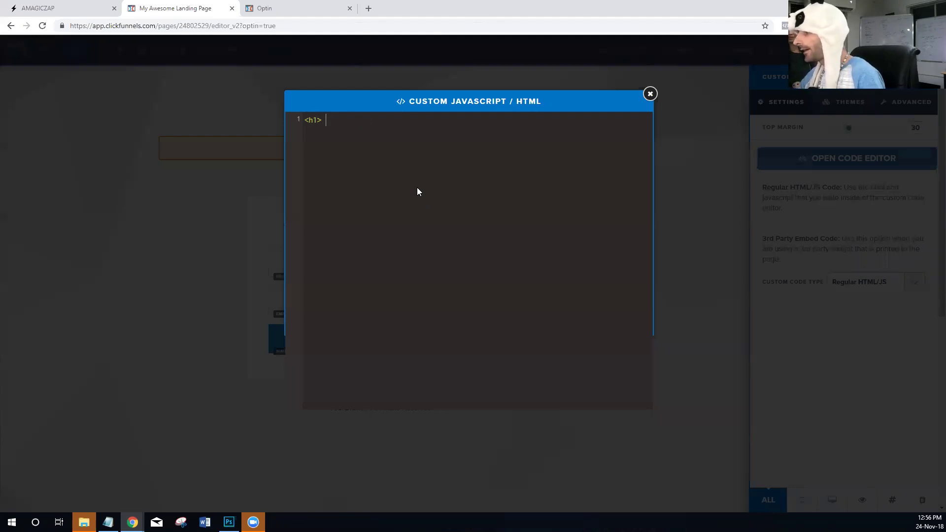
{"action": "type", "text": " </h1> "}
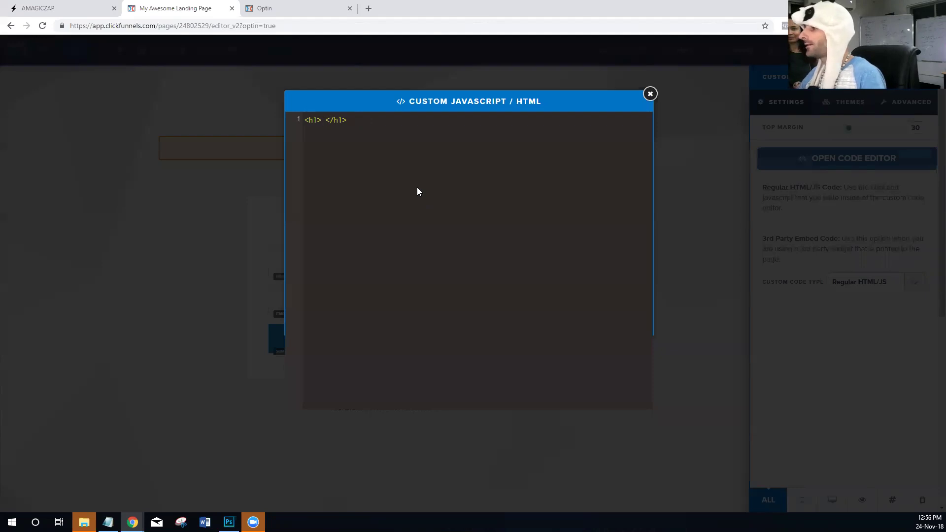
Insert Hey <span id="name"/> inside the h1 heading as the personalised greeting
{"action": "type", "text": "Hey <span"}
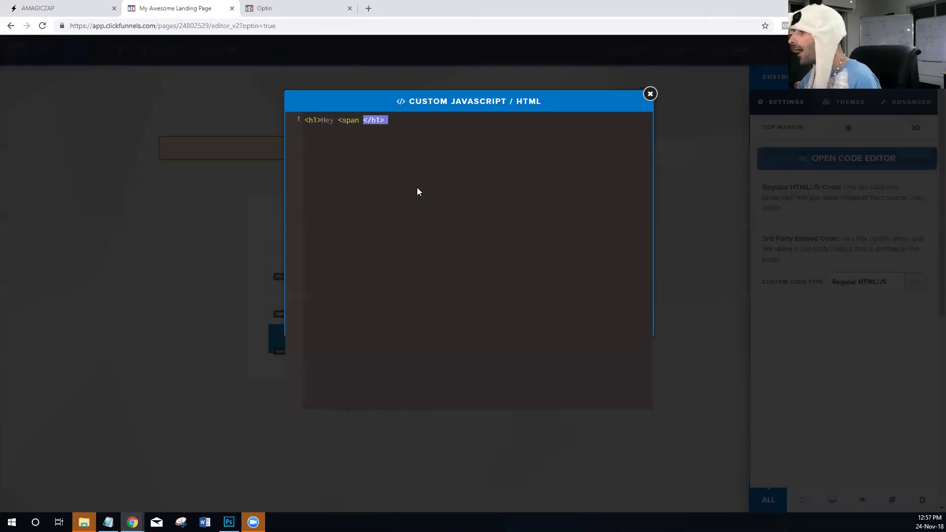
{"action": "type", "text": " id=\"name\" "}
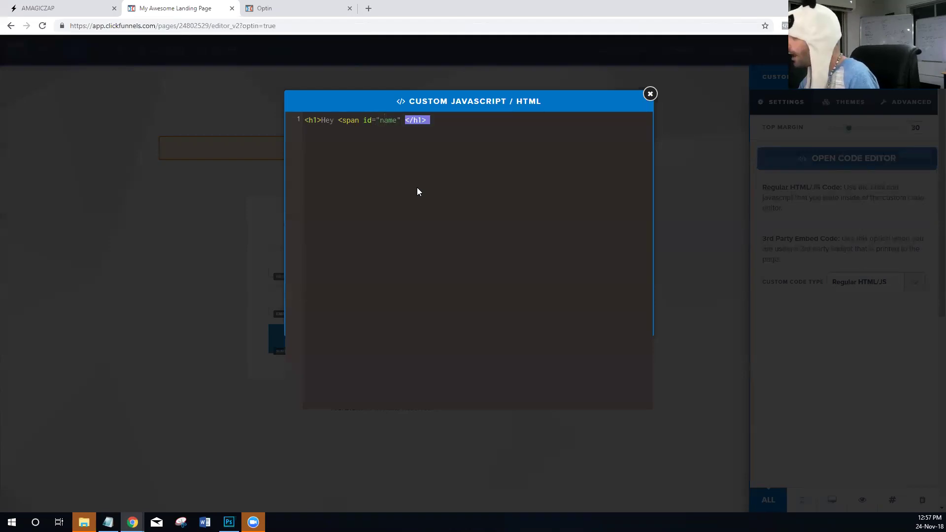
{"action": "type", "text": ">"}
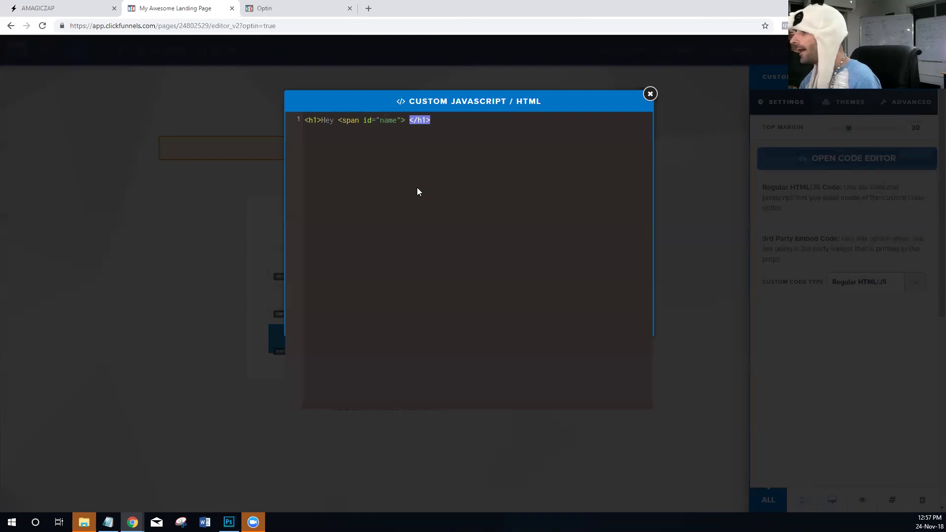
{"action": "key", "text": "BackSpace"}
{"action": "type", "text": "/>"}
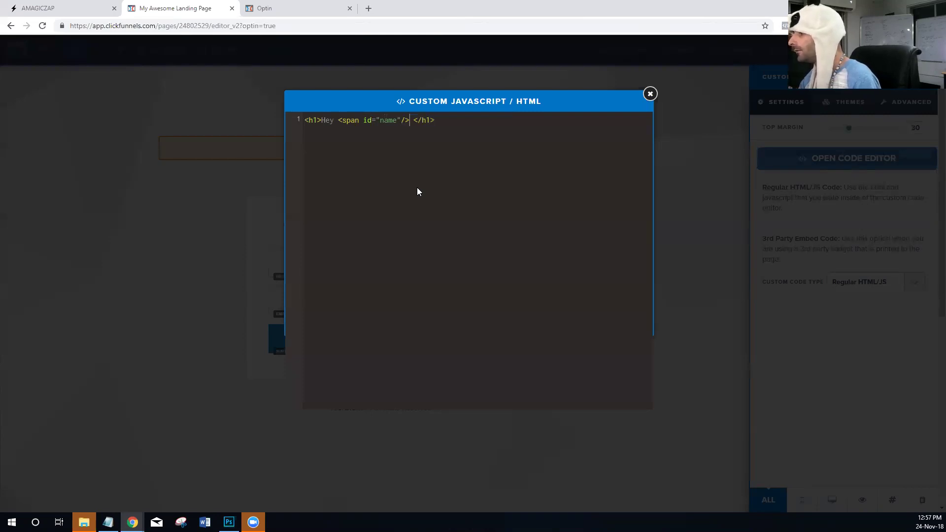
Continue the heading after the span with ", I made this landing page just for you!"
{"action": "type", "text": ", "}
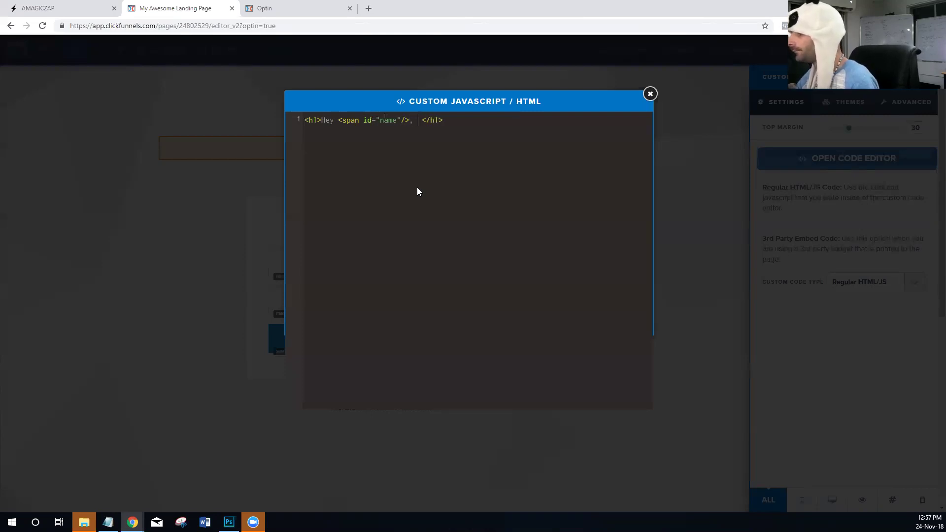
{"action": "type", "text": "I made this "}
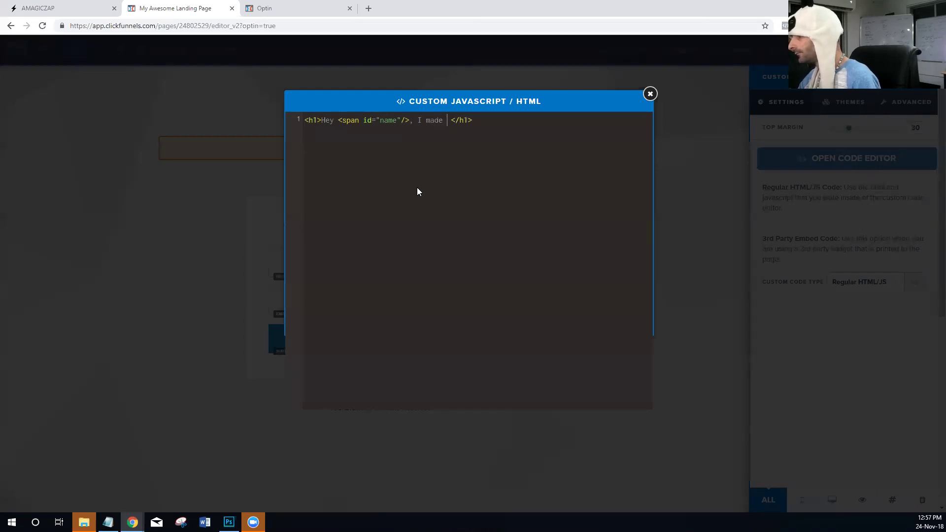
{"action": "type", "text": "landing page just f"}
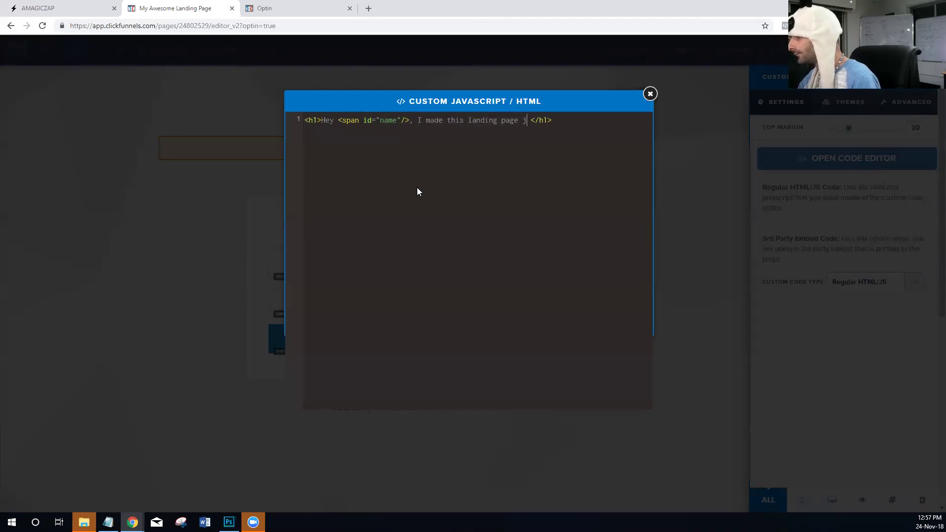
{"action": "type", "text": "or you!"}
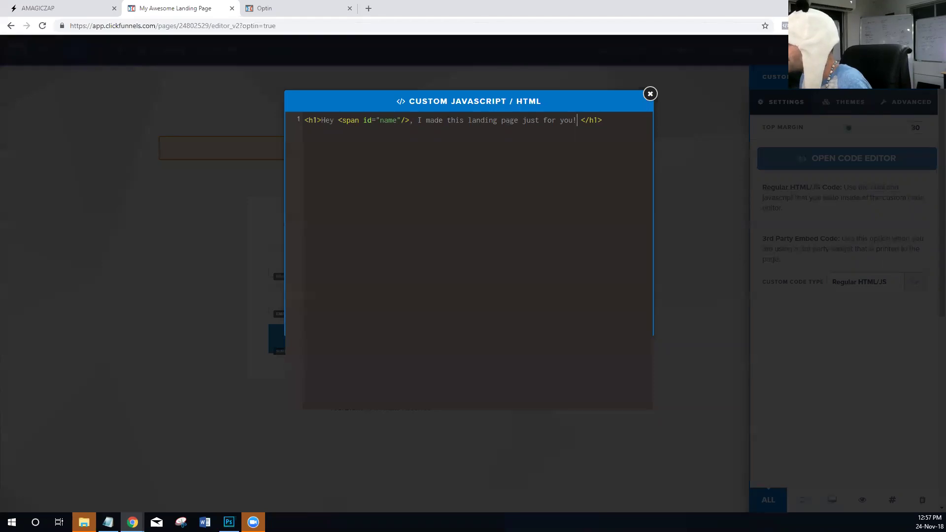
Search the web for w3schools and open the W3Schools home page
{"action": "left_click", "coordinate": [369, 9]}
{"action": "type", "text": "w3s"}
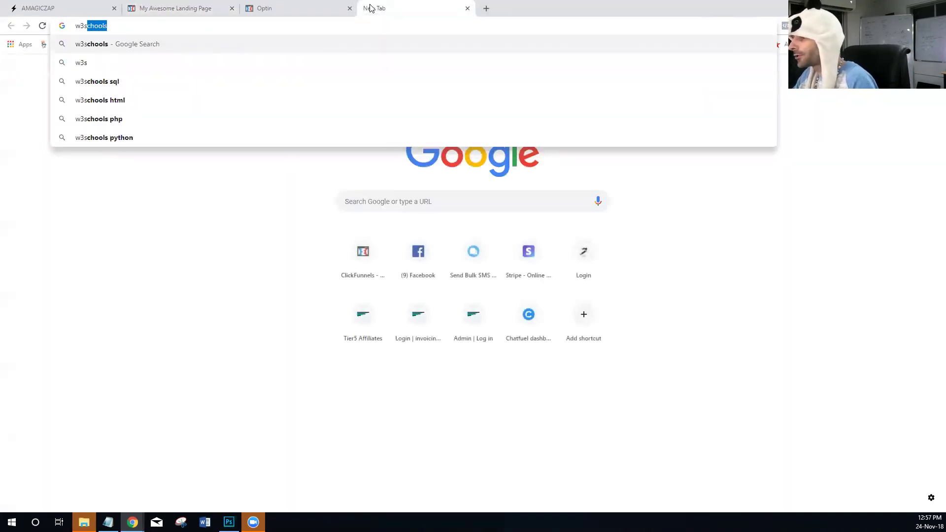
{"action": "key", "text": "Return"}
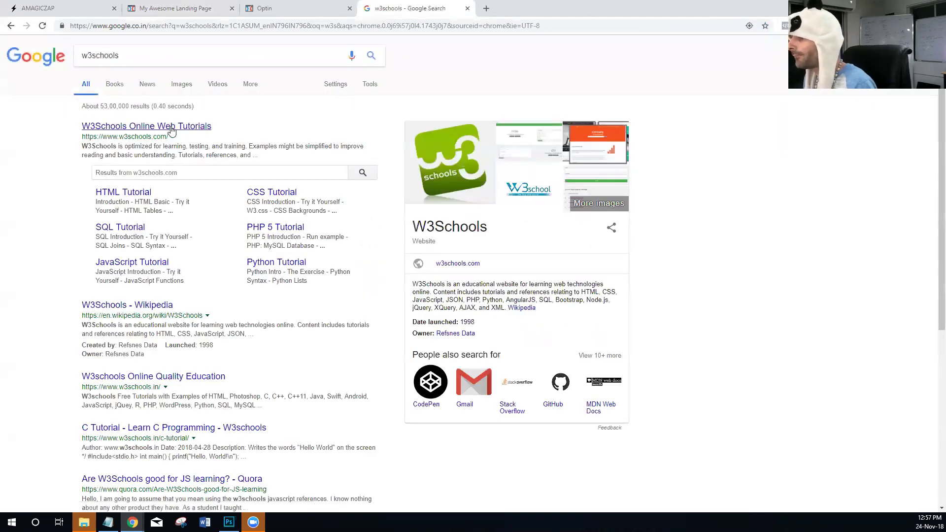
{"action": "left_click", "coordinate": [171, 127]}
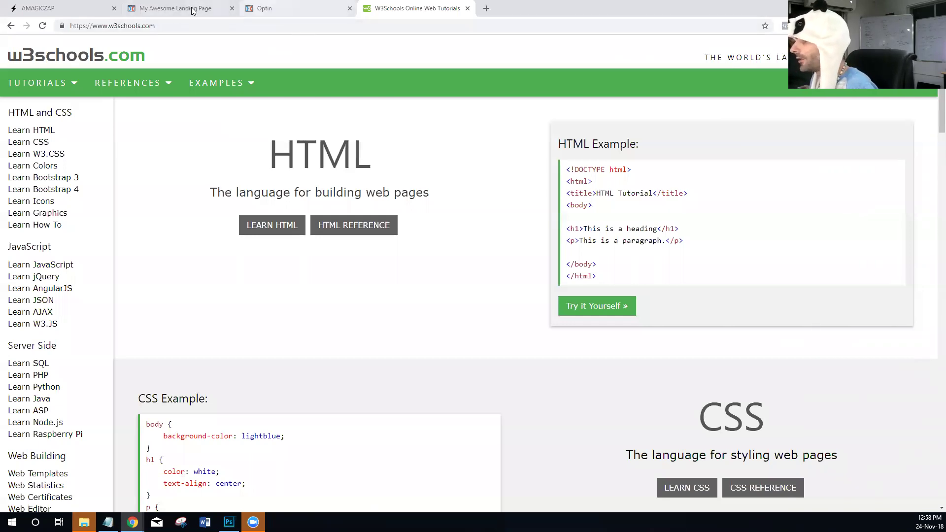
Return to the landing page editor, save the page and dismiss the SEO settings
{"action": "left_click", "coordinate": [173, 8]}
{"action": "left_click", "coordinate": [699, 488]}
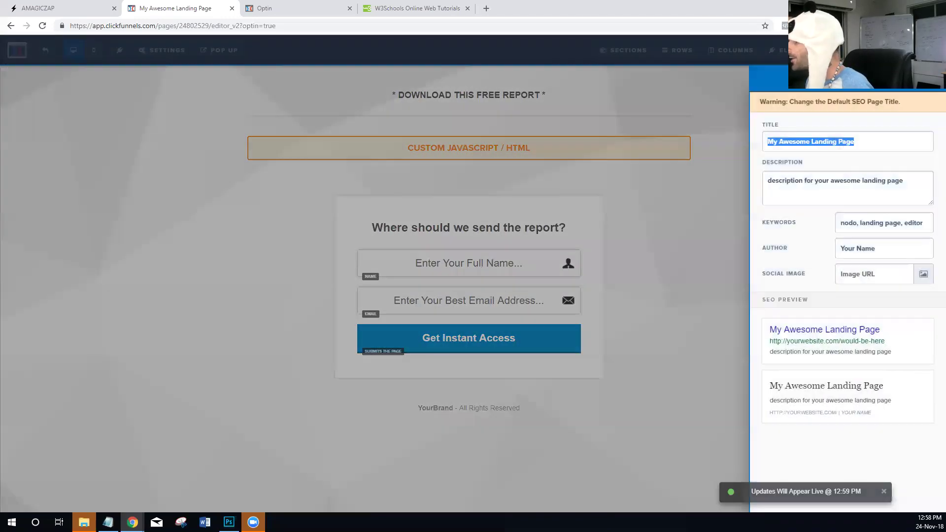
{"action": "key", "text": "Escape"}
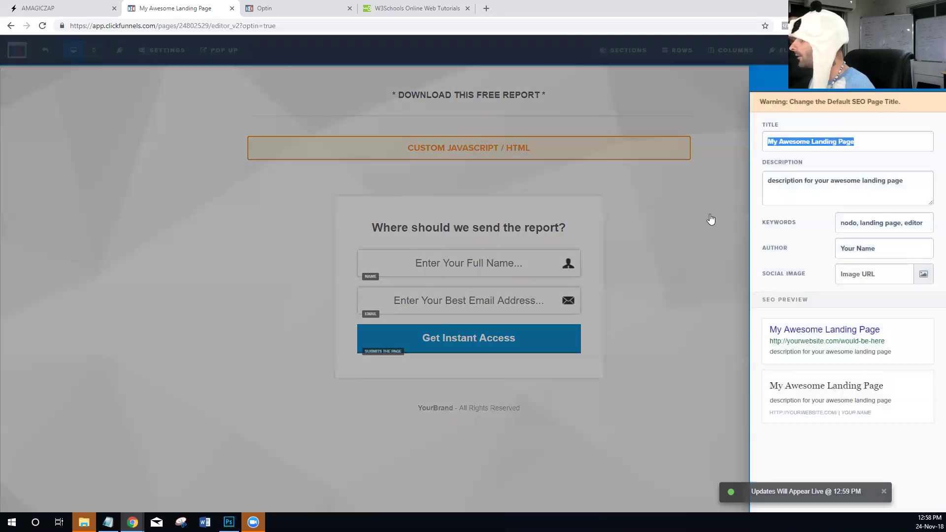
{"action": "left_click", "coordinate": [710, 217]}
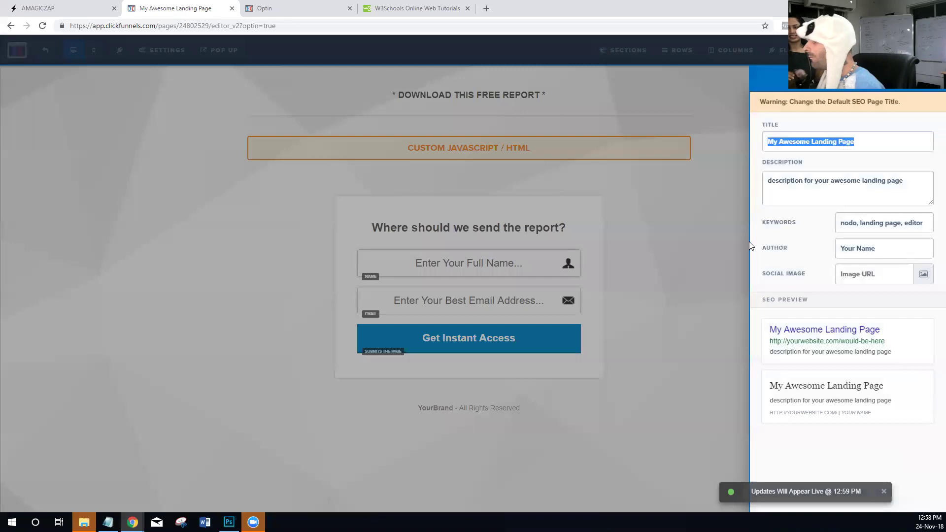
{"action": "left_click", "coordinate": [688, 264]}
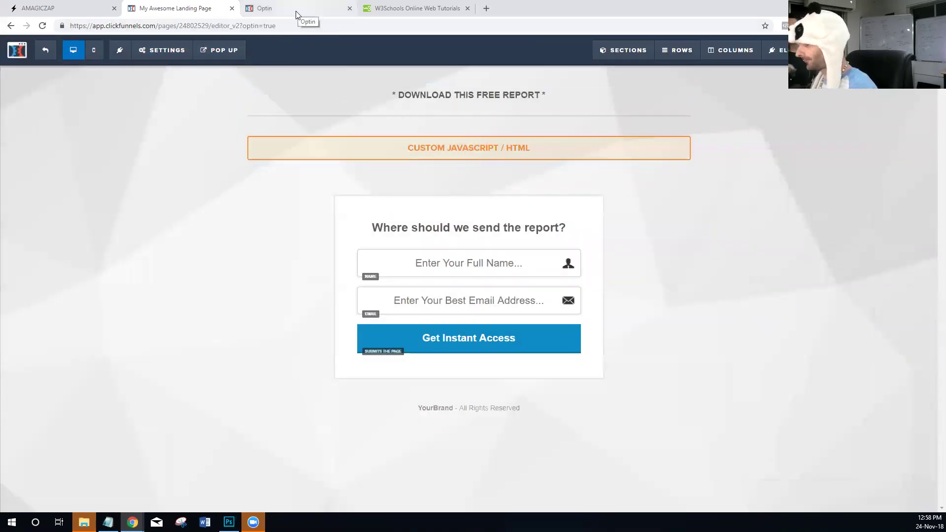
Reopen the custom element's code and highlight the span's id value "name" for review
{"action": "left_click", "coordinate": [469, 149]}
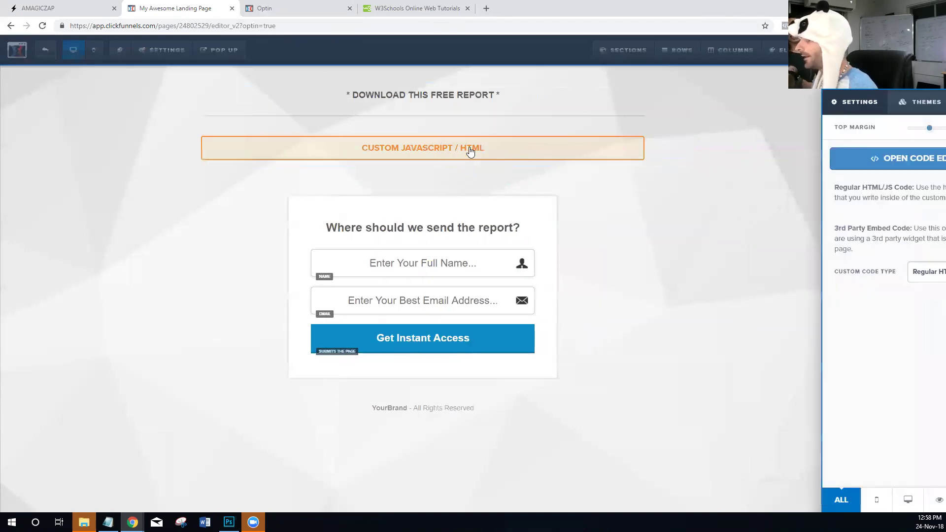
{"action": "left_click", "coordinate": [817, 158]}
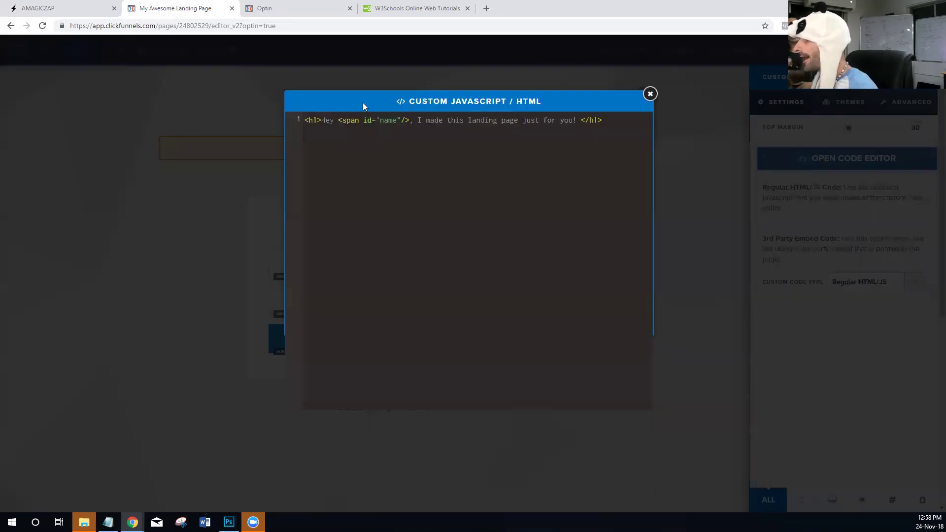
{"action": "double_click", "coordinate": [350, 121]}
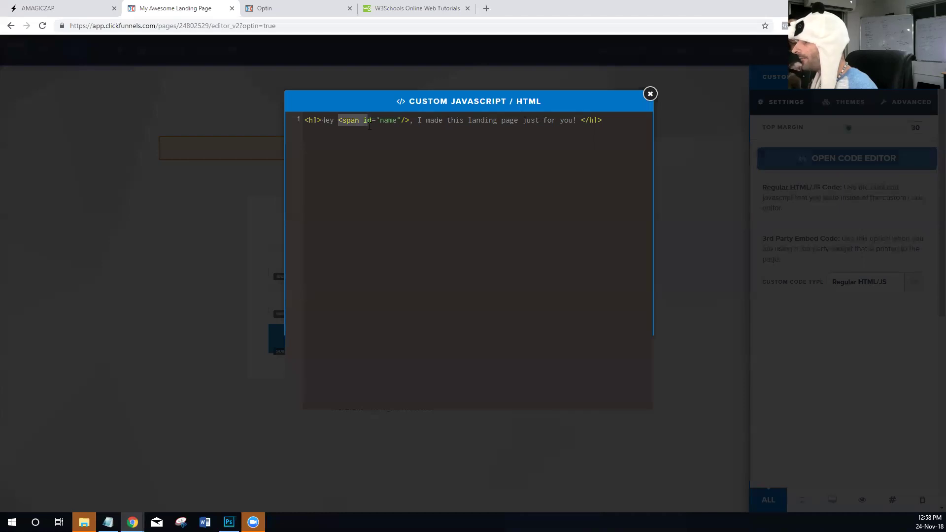
{"action": "left_click", "coordinate": [385, 120]}
{"action": "double_click", "coordinate": [386, 120]}
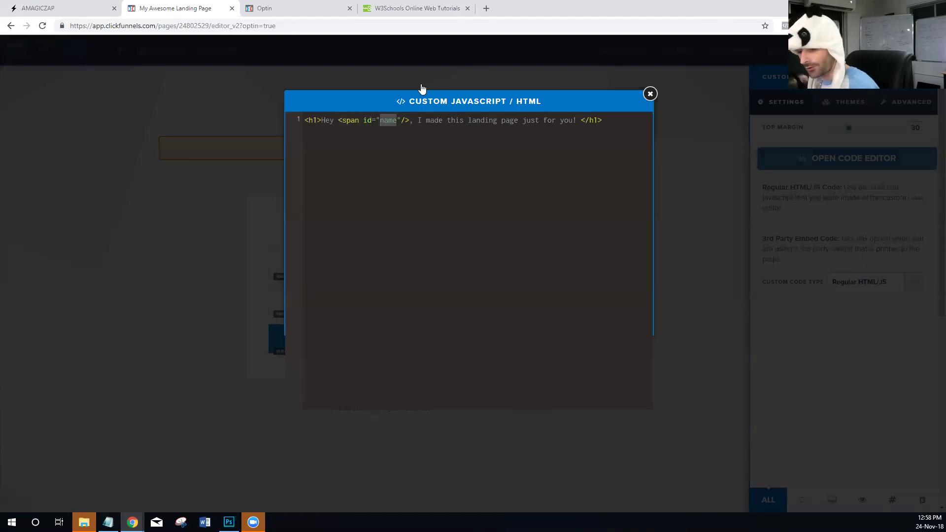
Switch to AMAGICZAP and add an element attribute "name" of type id to Live Demo Test Zap, updating the zap
{"action": "left_click", "coordinate": [88, 10]}
{"action": "left_click", "coordinate": [165, 470]}
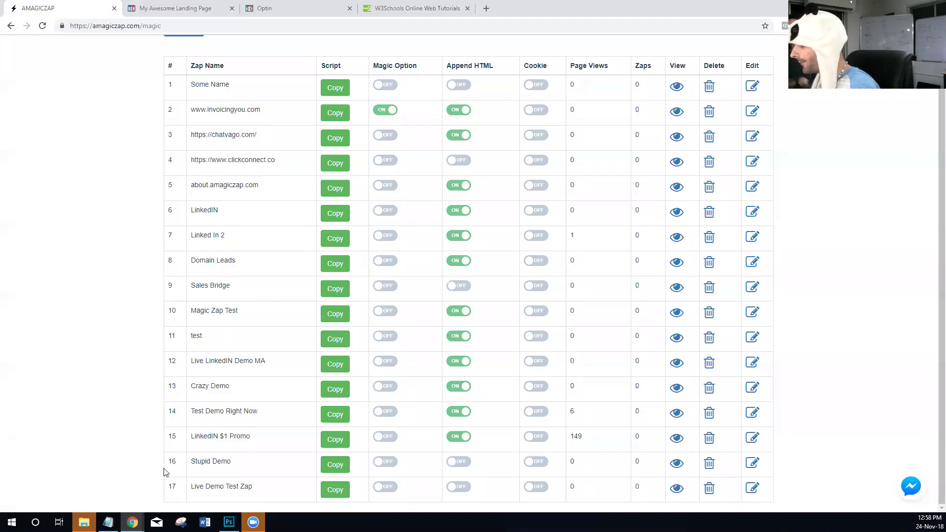
{"action": "left_click", "coordinate": [752, 488]}
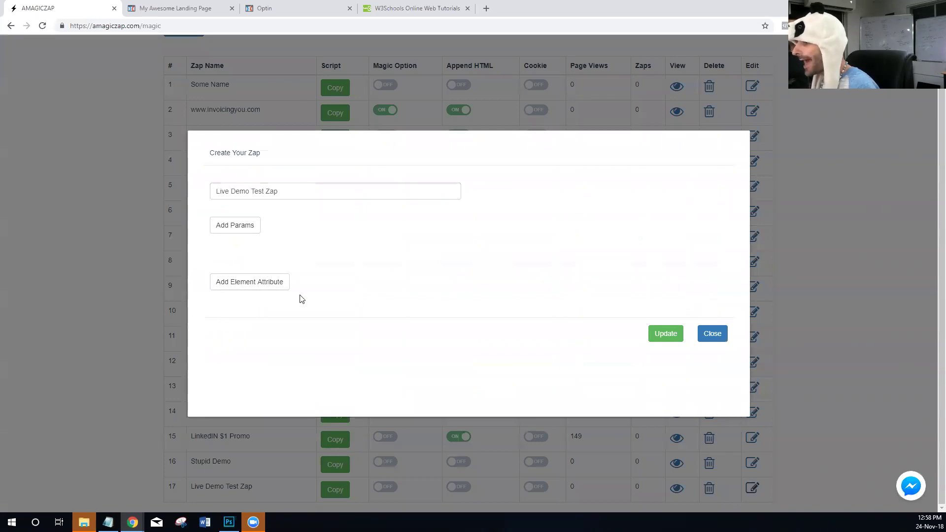
{"action": "left_click", "coordinate": [240, 288]}
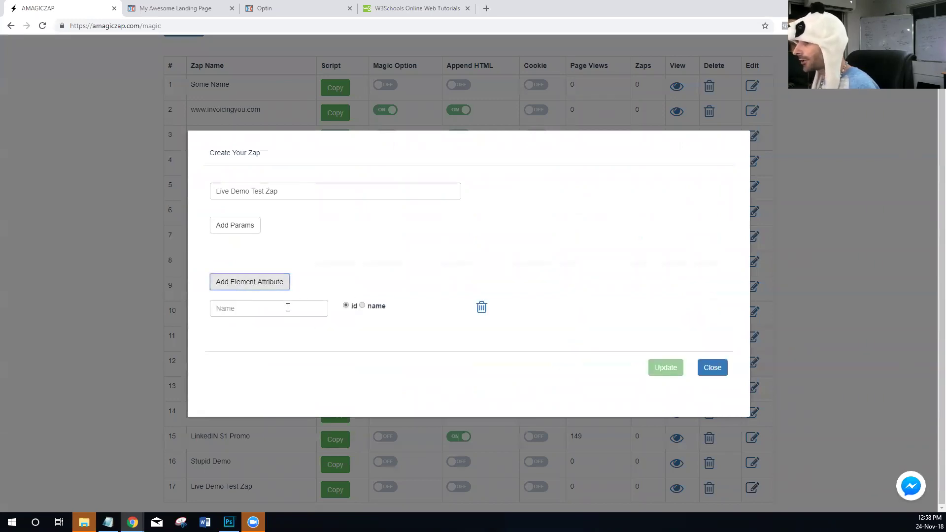
{"action": "left_click", "coordinate": [287, 308]}
{"action": "type", "text": "name"}
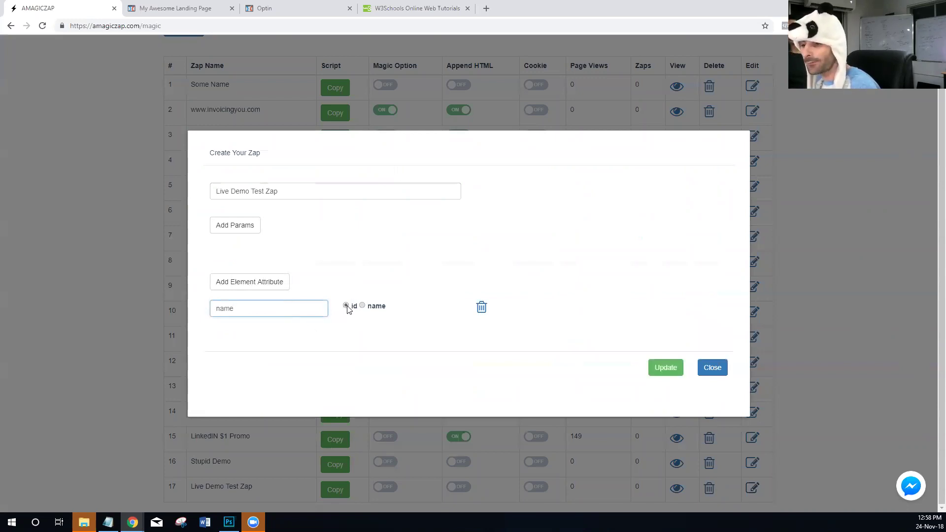
{"action": "left_click", "coordinate": [666, 368]}
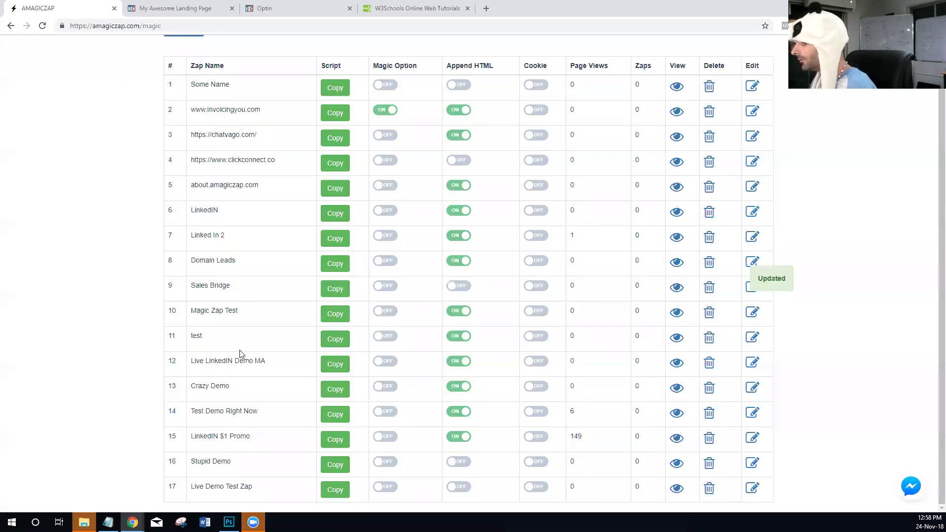
Reopen Live Demo Test Zap and compare its element attribute with the span's id value in the landing page's custom code
{"action": "left_click", "coordinate": [752, 488]}
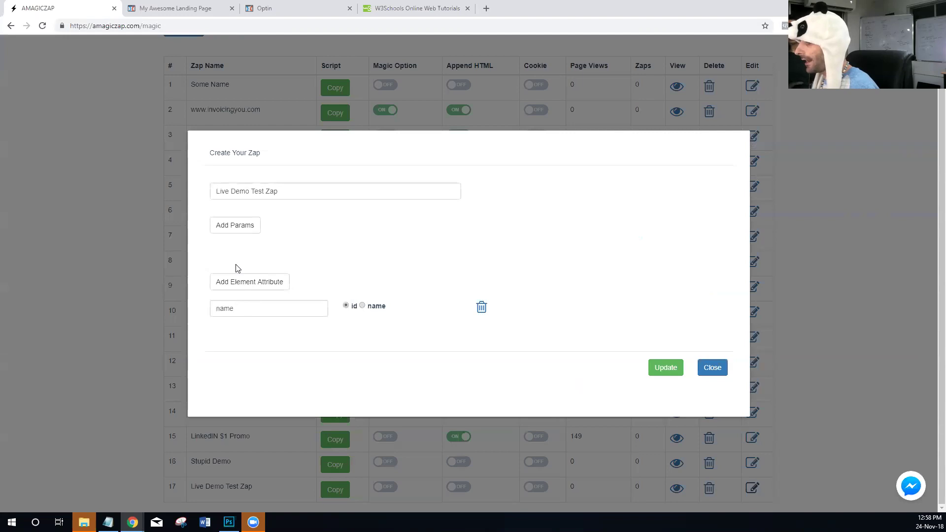
{"action": "left_click", "coordinate": [248, 315]}
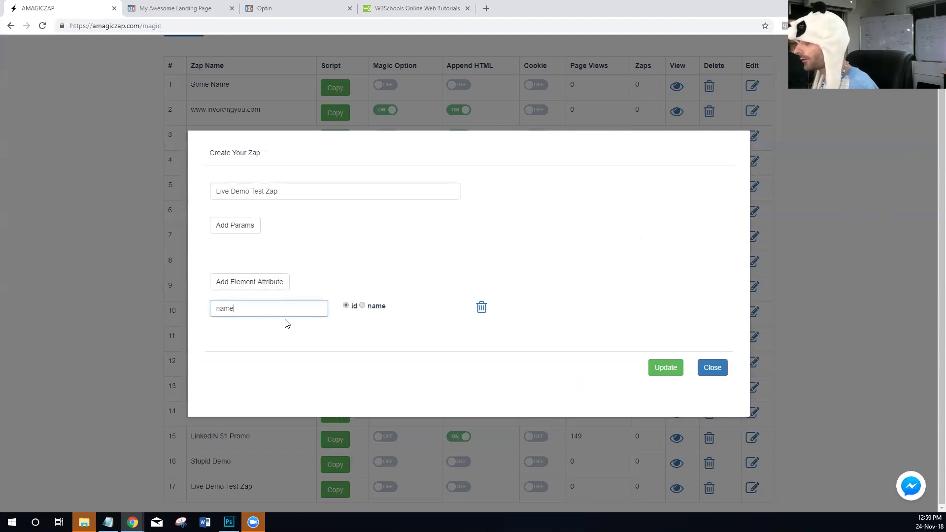
{"action": "left_click", "coordinate": [178, 9]}
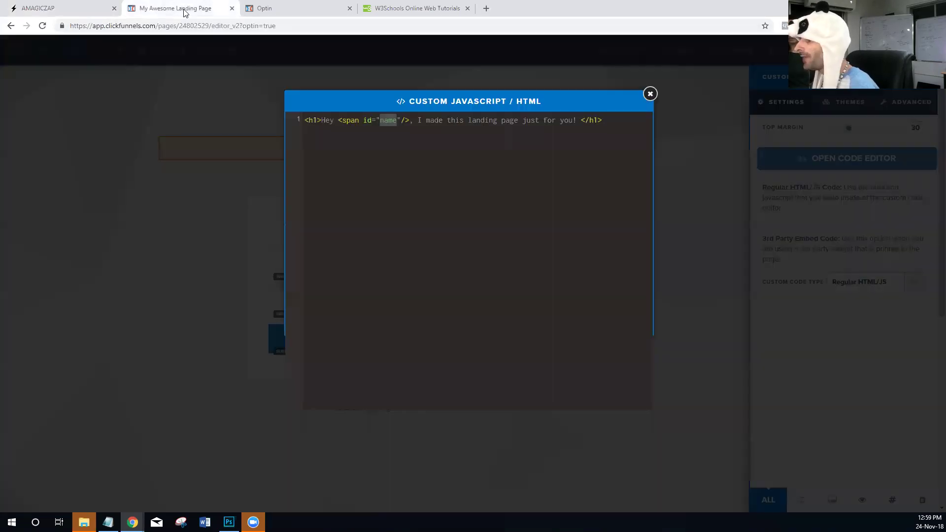
{"action": "left_click_drag", "start_coordinate": [409, 120], "coordinate": [341, 123]}
{"action": "left_click", "coordinate": [363, 121]}
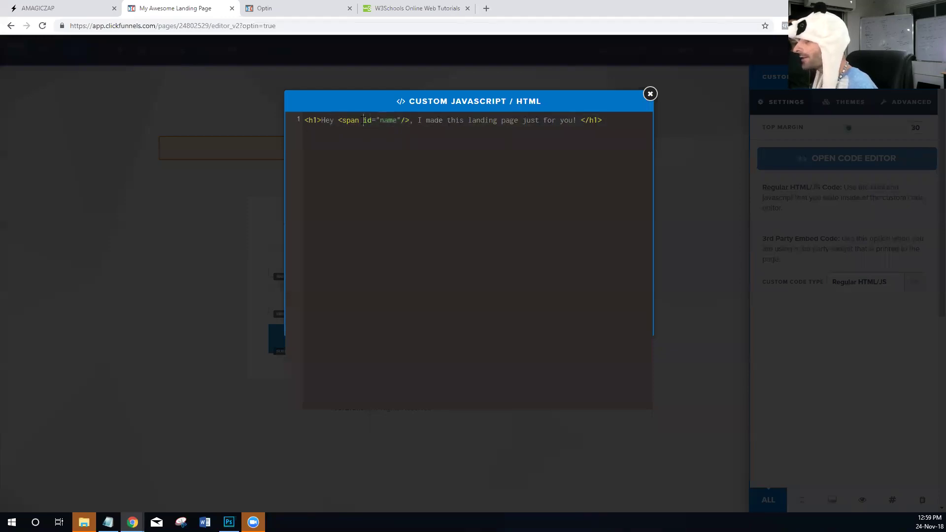
{"action": "key", "text": "Right"}
{"action": "key", "text": "ctrl+shift+Right"}
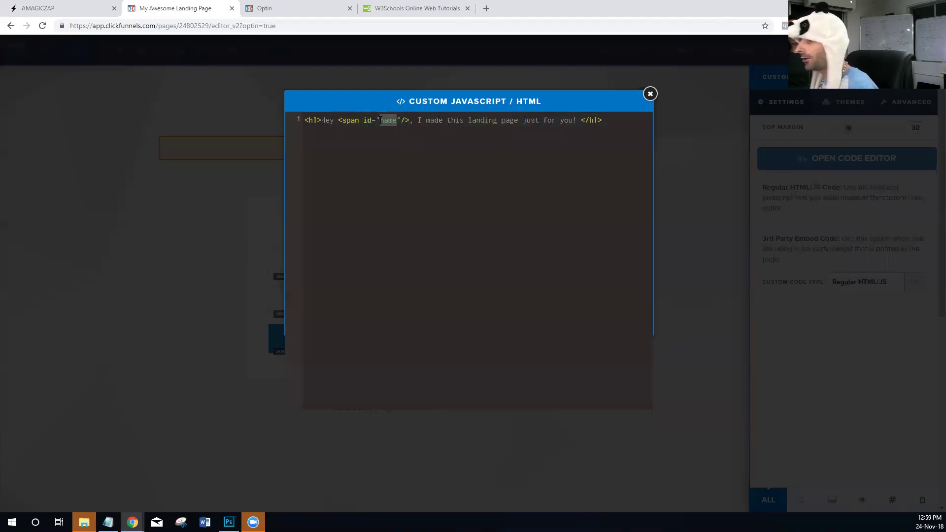
Close the custom code editor and the old preview, then save the landing page and dismiss the SEO settings
{"action": "left_click", "coordinate": [178, 196]}
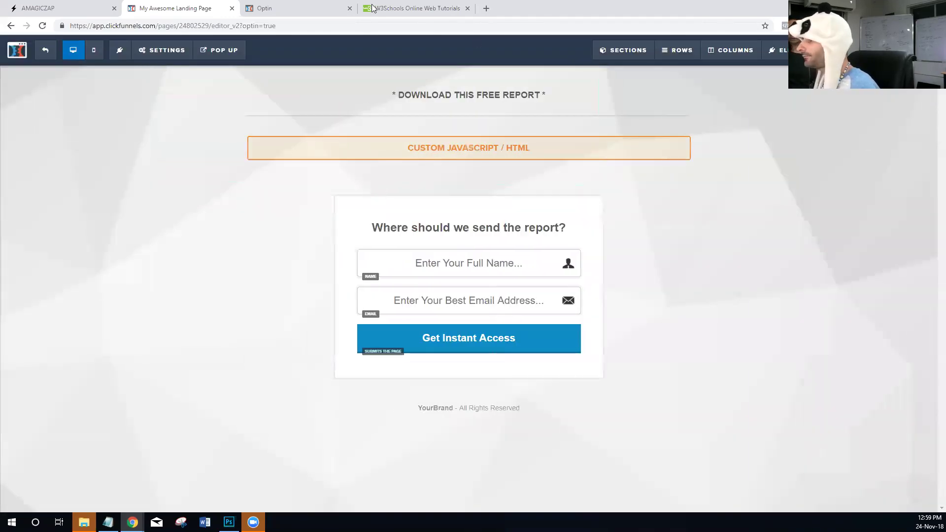
{"action": "left_click", "coordinate": [349, 9]}
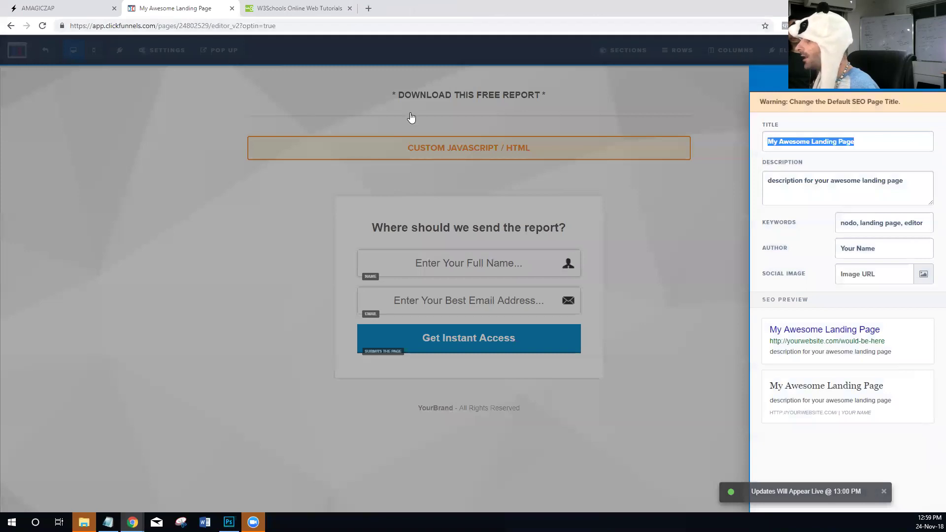
{"action": "left_click", "coordinate": [359, 128]}
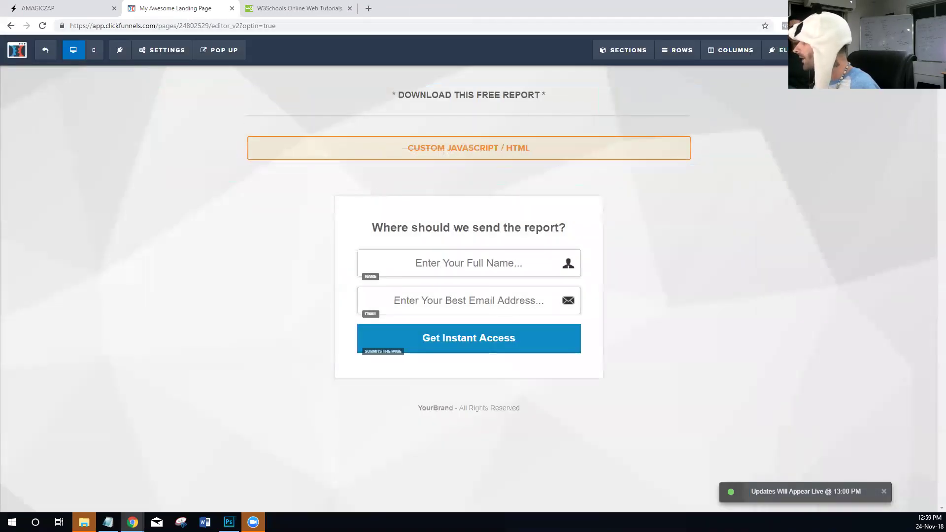
Preview the landing page and examine its custom headline
{"action": "left_click", "coordinate": [882, 50]}
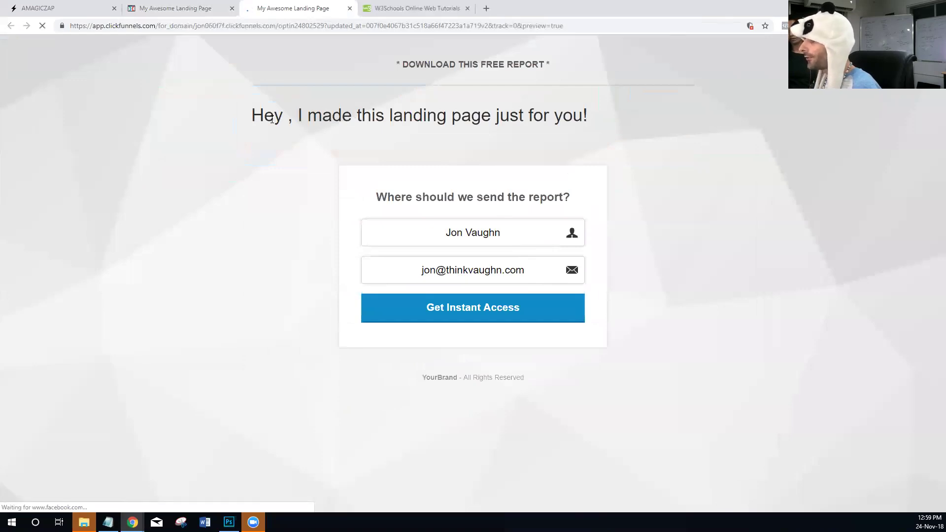
{"action": "left_click_drag", "start_coordinate": [262, 116], "coordinate": [569, 134]}
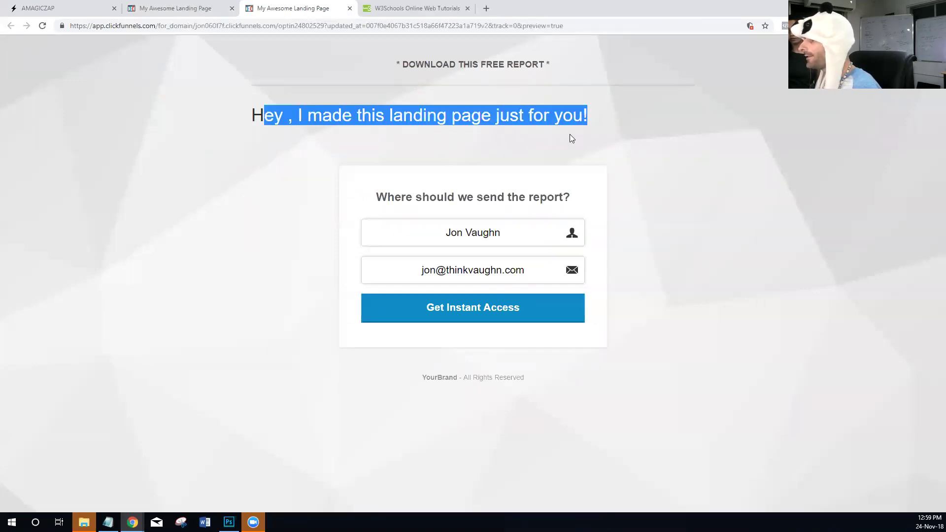
{"action": "left_click", "coordinate": [570, 134]}
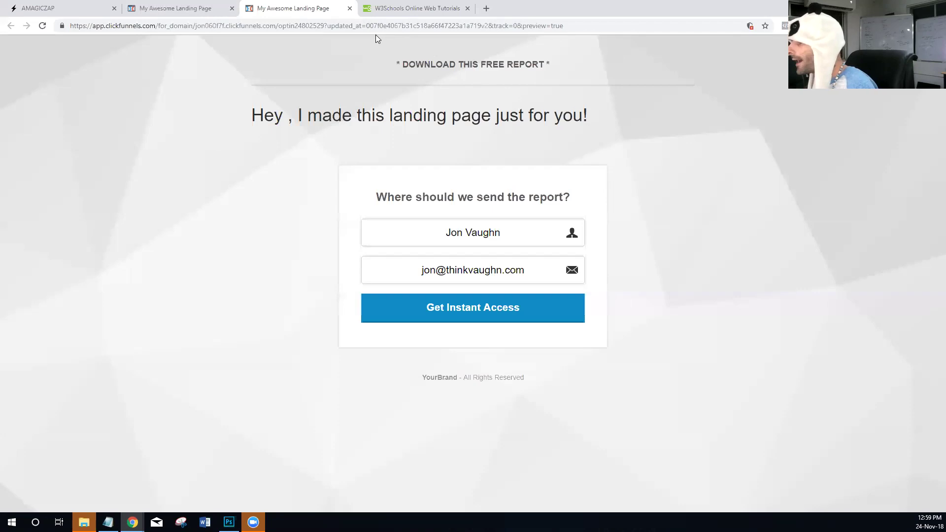
Exit the page editor to the funnel's Optin step, close the old preview and open the live page
{"action": "left_click", "coordinate": [146, 11]}
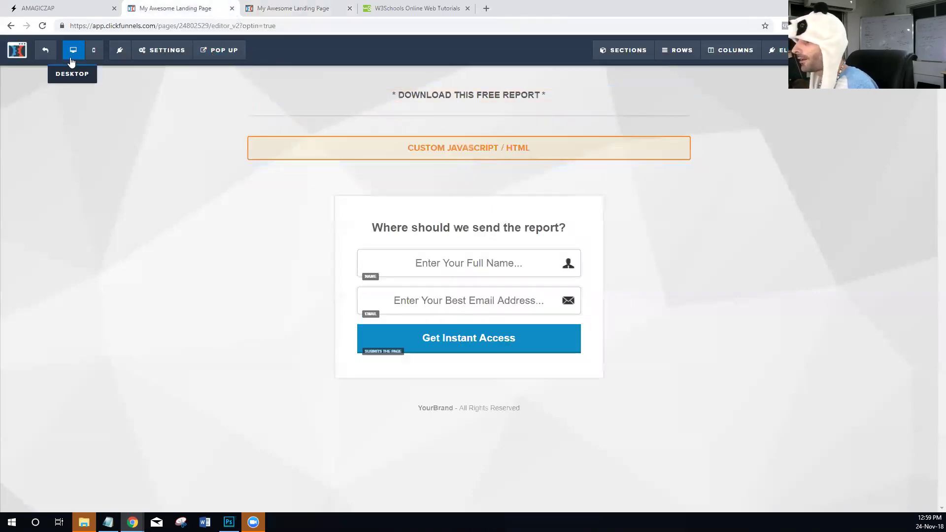
{"action": "left_click", "coordinate": [46, 50]}
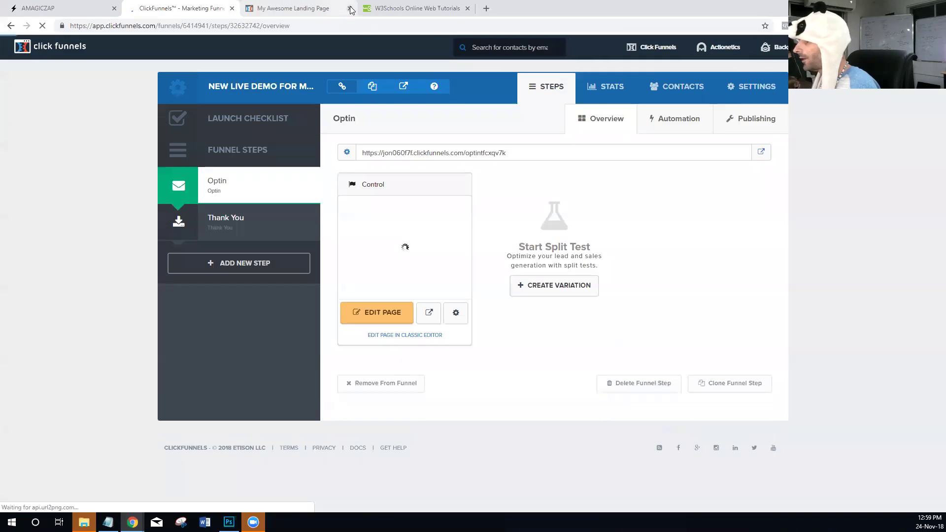
{"action": "left_click", "coordinate": [349, 9]}
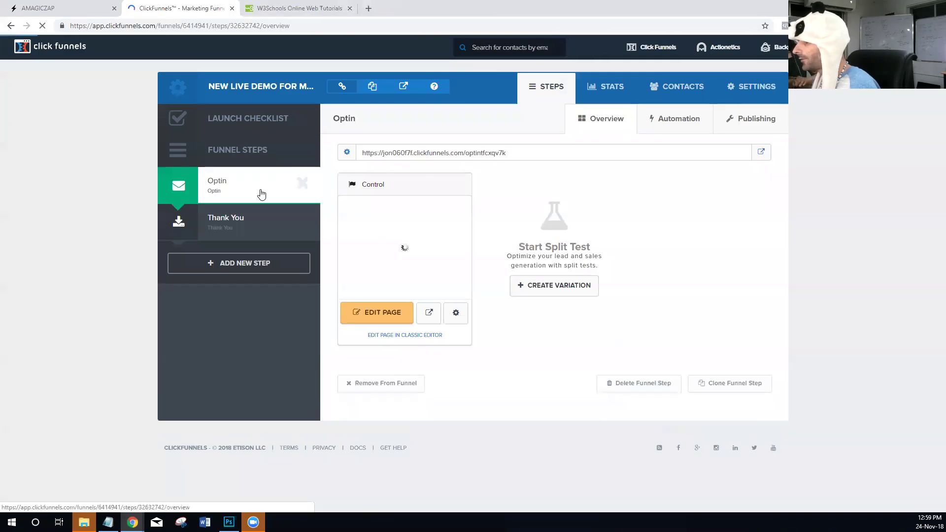
{"action": "left_click", "coordinate": [761, 152]}
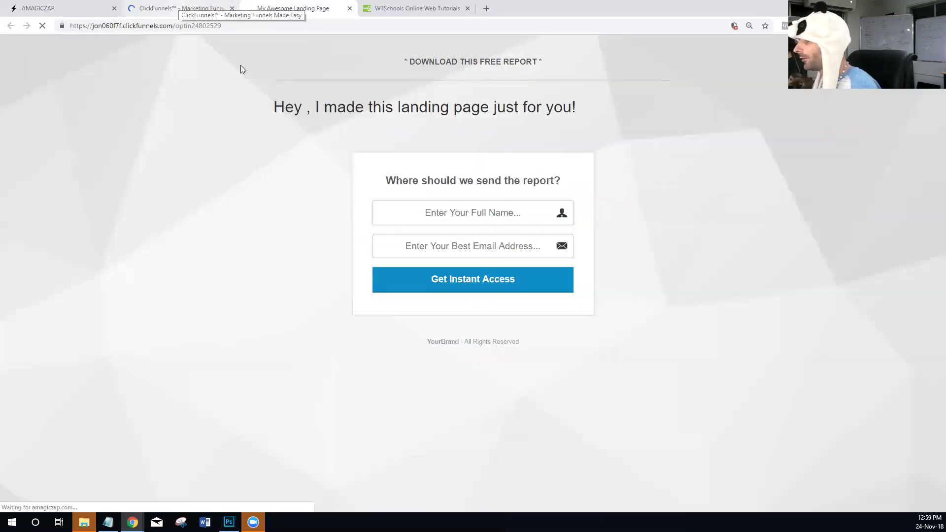
Append "?name=" followed by the visitor's first name to the live page's URL and load it
{"action": "left_click", "coordinate": [285, 22]}
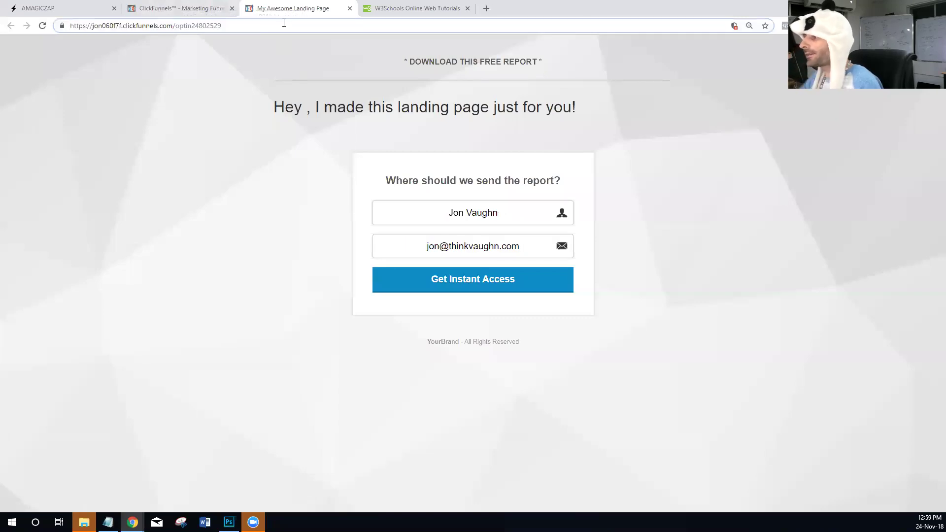
{"action": "left_click", "coordinate": [284, 23]}
{"action": "type", "text": "?"}
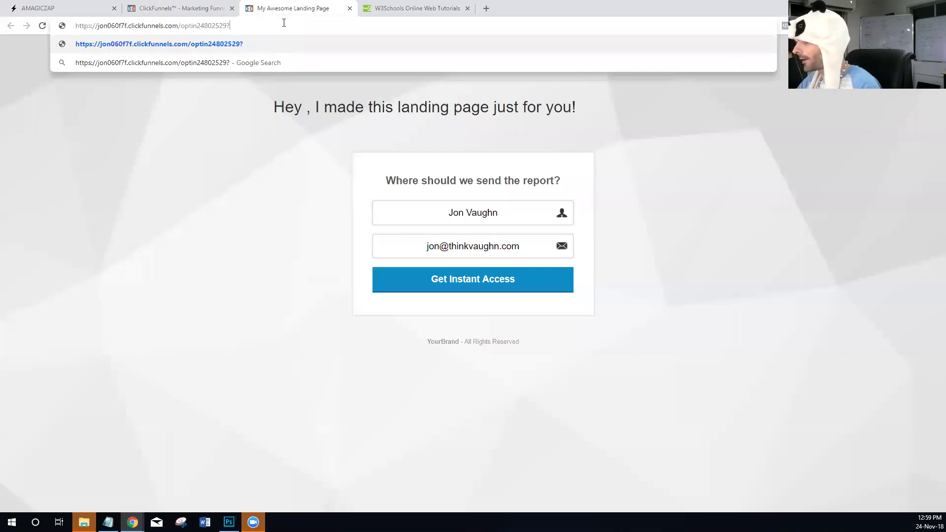
{"action": "type", "text": "name=Jon"}
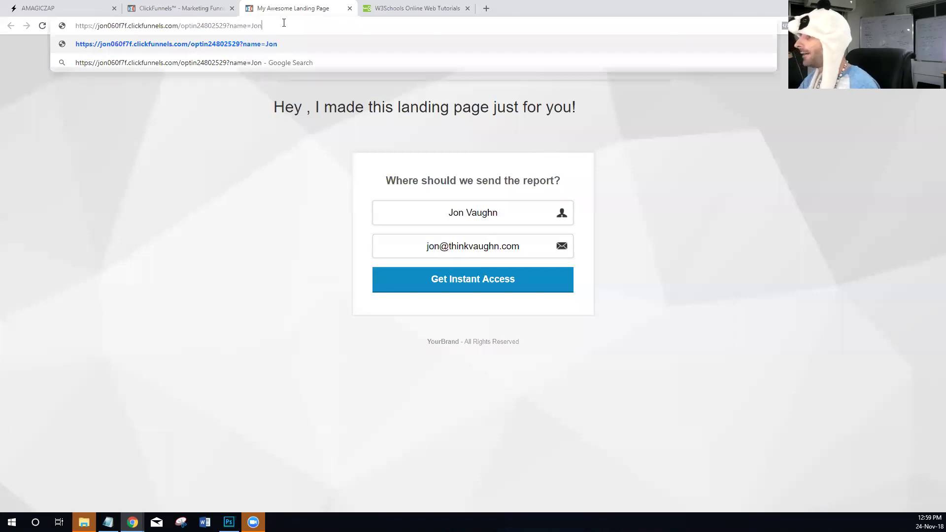
{"action": "key", "text": "Return"}
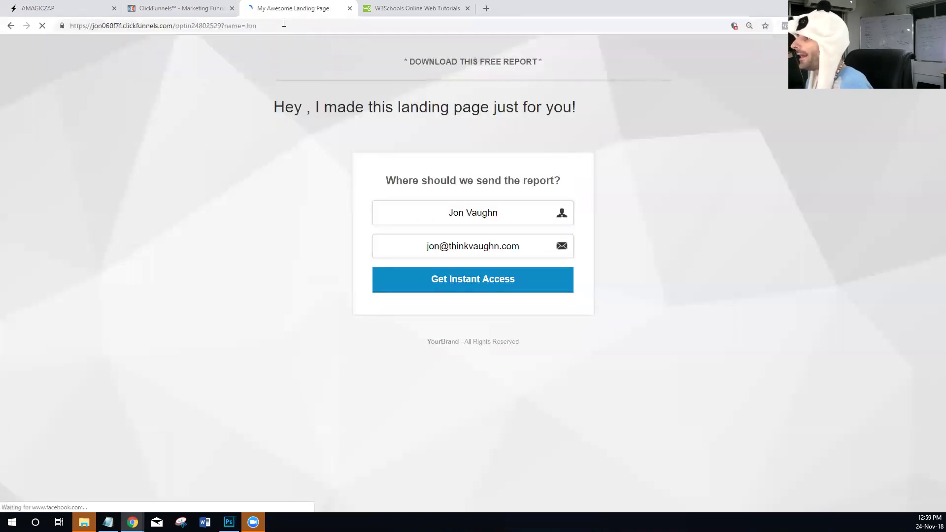
Reload the live page with the name parameter and examine whether its headline is personalised
{"action": "left_click_drag", "start_coordinate": [277, 25], "coordinate": [227, 40]}
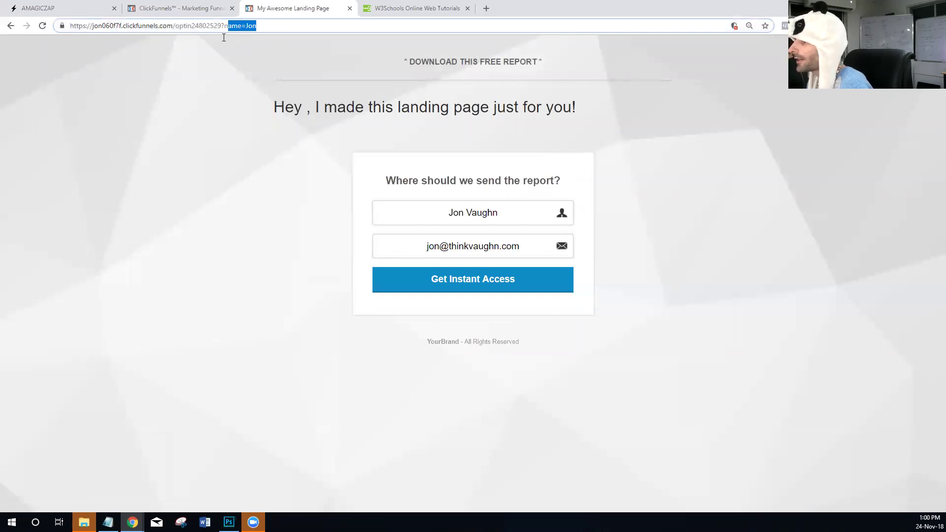
{"action": "left_click", "coordinate": [223, 85]}
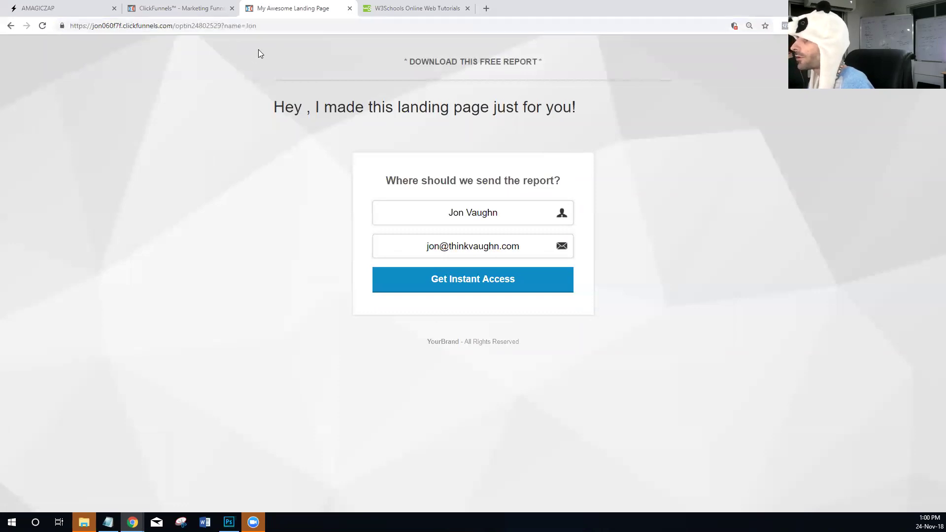
{"action": "left_click", "coordinate": [283, 26]}
{"action": "key", "text": "Return"}
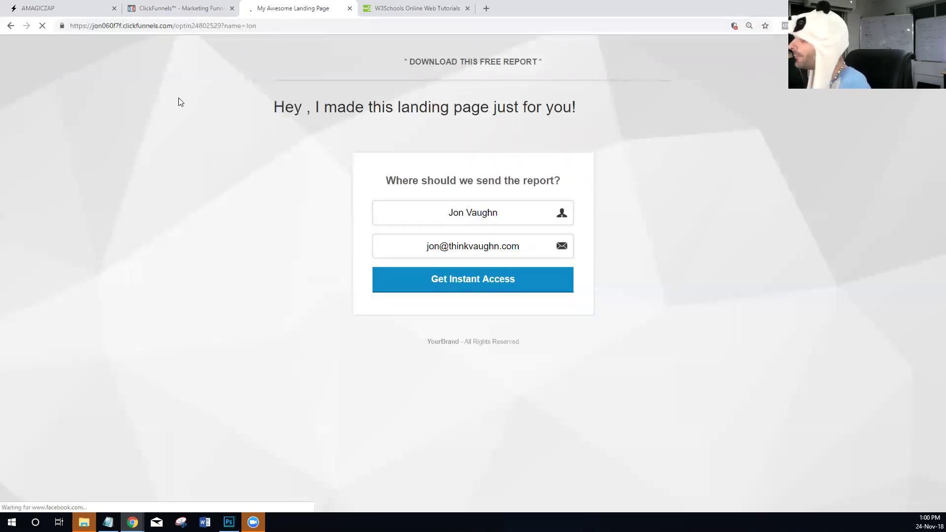
{"action": "left_click_drag", "start_coordinate": [249, 99], "coordinate": [599, 119]}
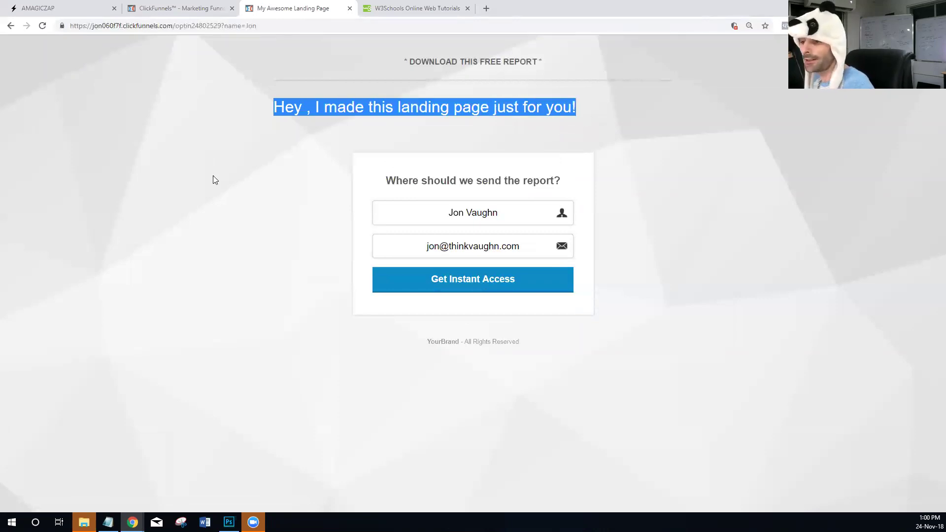
Return to AMAGICZAP, close the zap's edit dialog and turn on Append HTML for Live Demo Test Zap
{"action": "left_click", "coordinate": [76, 4]}
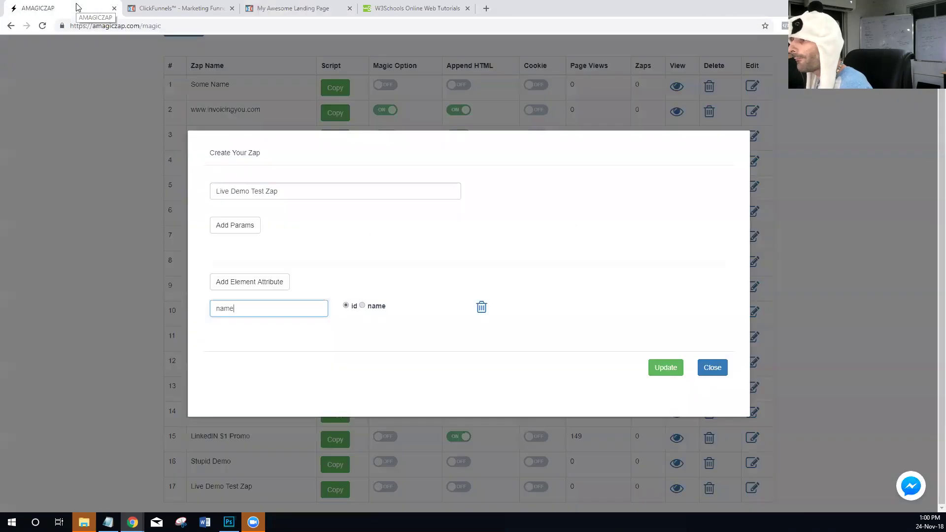
{"action": "left_click", "coordinate": [713, 371]}
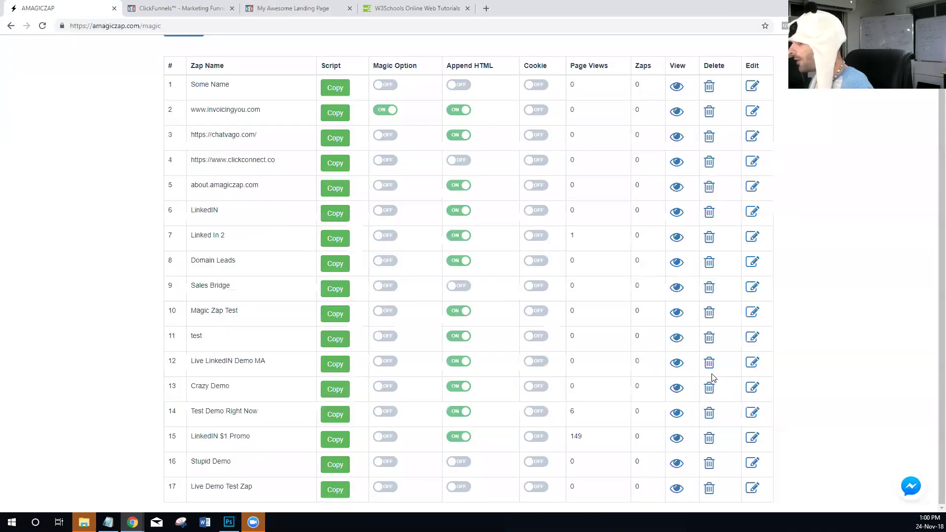
{"action": "left_click_drag", "start_coordinate": [497, 66], "coordinate": [438, 69]}
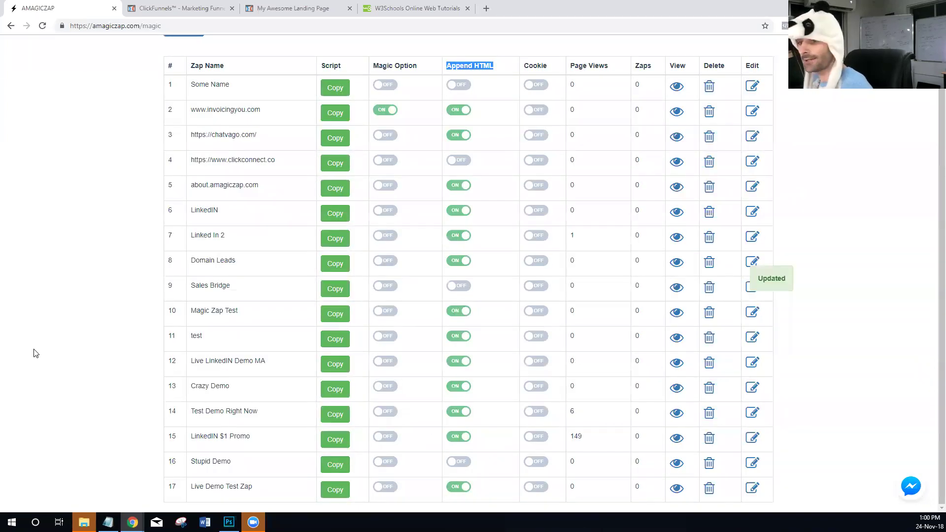
Reload the live landing page and compare the name in its headline with the name parameter in the URL
{"action": "left_click", "coordinate": [294, 10]}
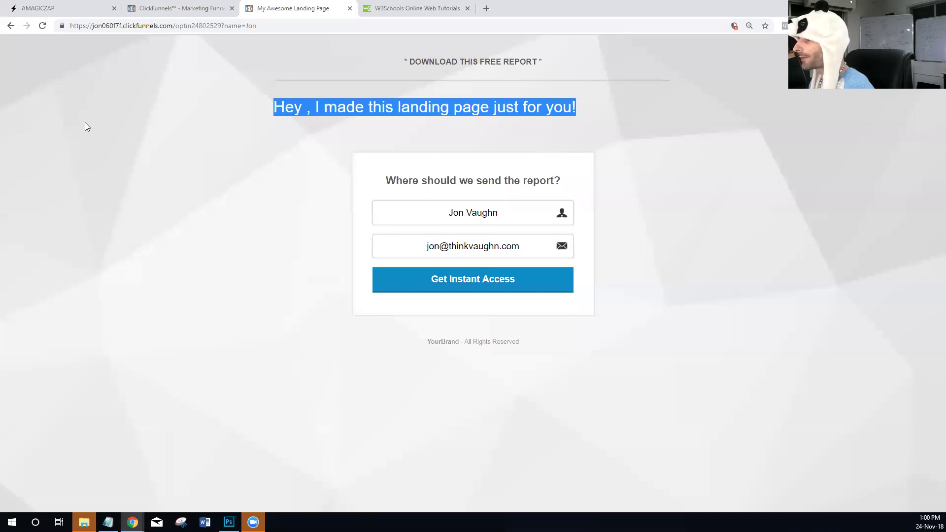
{"action": "left_click", "coordinate": [41, 31]}
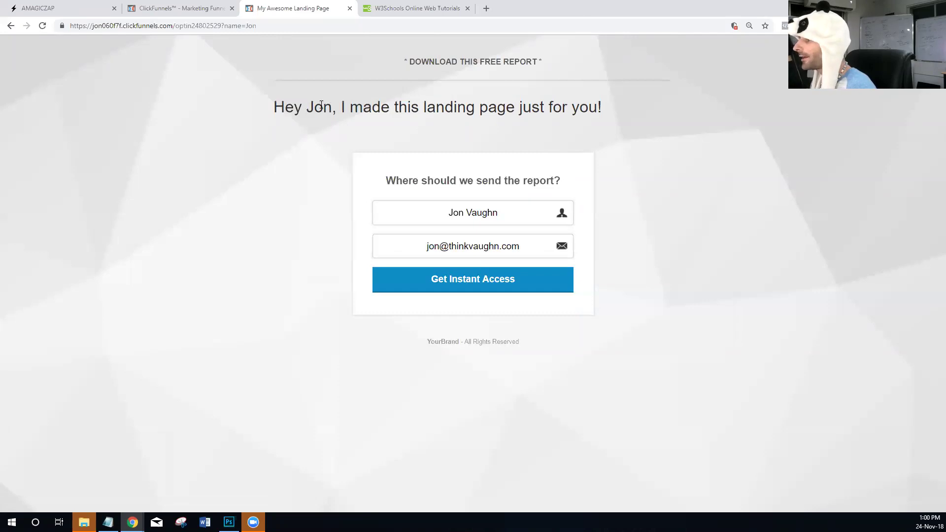
{"action": "double_click", "coordinate": [321, 104]}
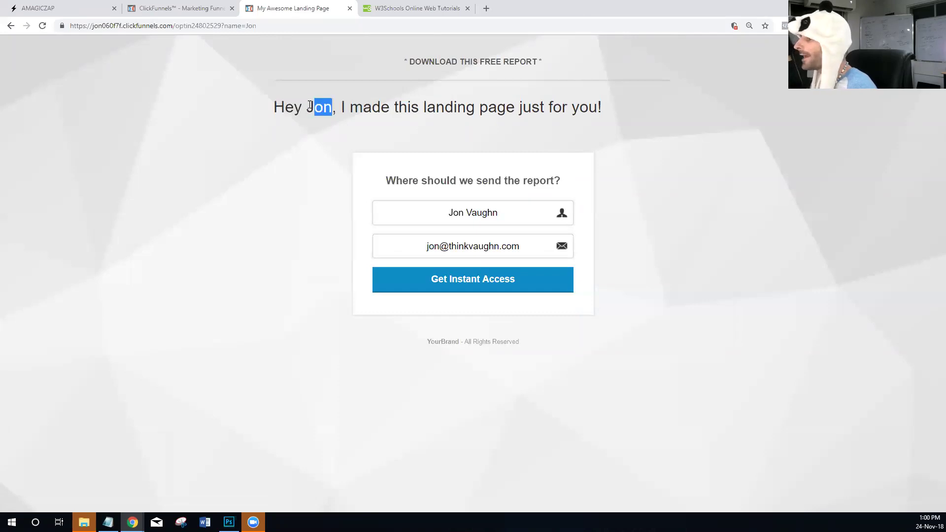
{"action": "double_click", "coordinate": [251, 25]}
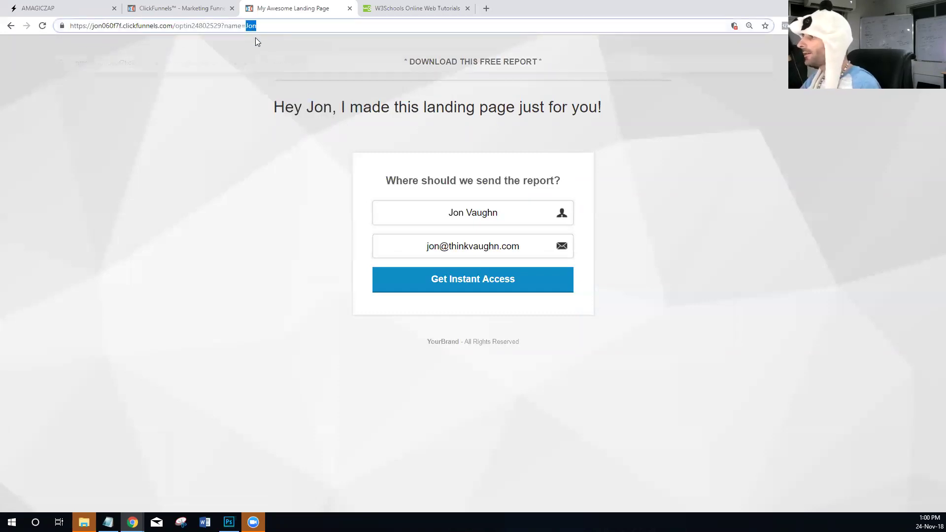
Replace the value of the live page URL's name parameter with another visitor's first name and load the page
{"action": "type", "text": "Aunkit"}
{"action": "type", "text": "a"}
{"action": "key", "text": "Return"}
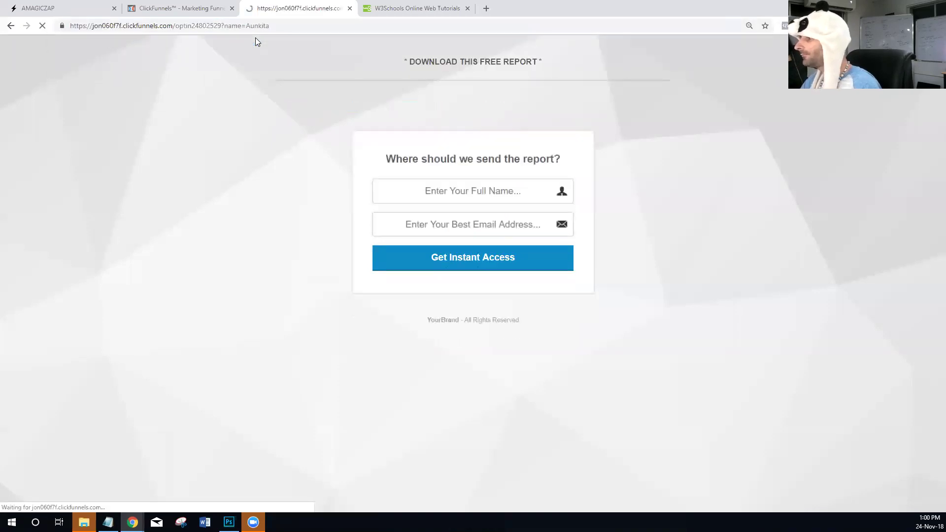
Insert "Sexy Ass" before the first name in the URL's name parameter and load the page
{"action": "left_click", "coordinate": [245, 25]}
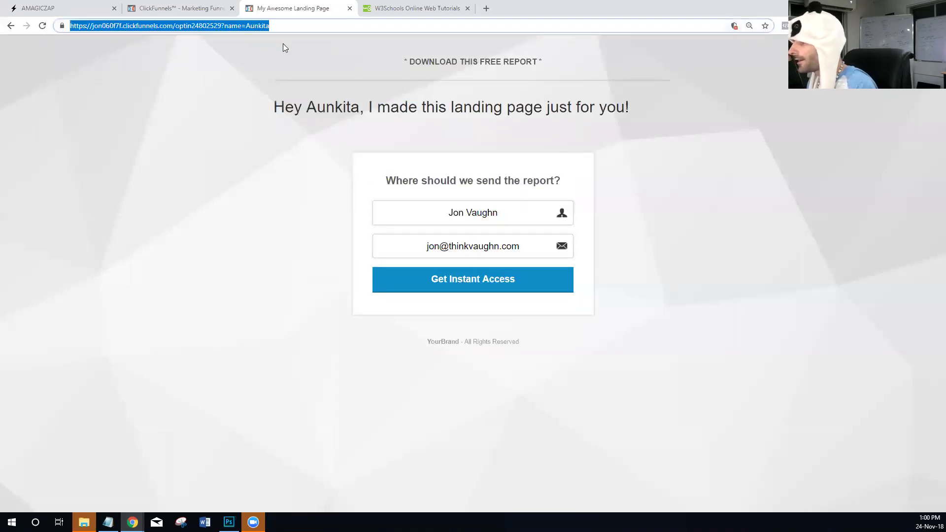
{"action": "left_click", "coordinate": [284, 43]}
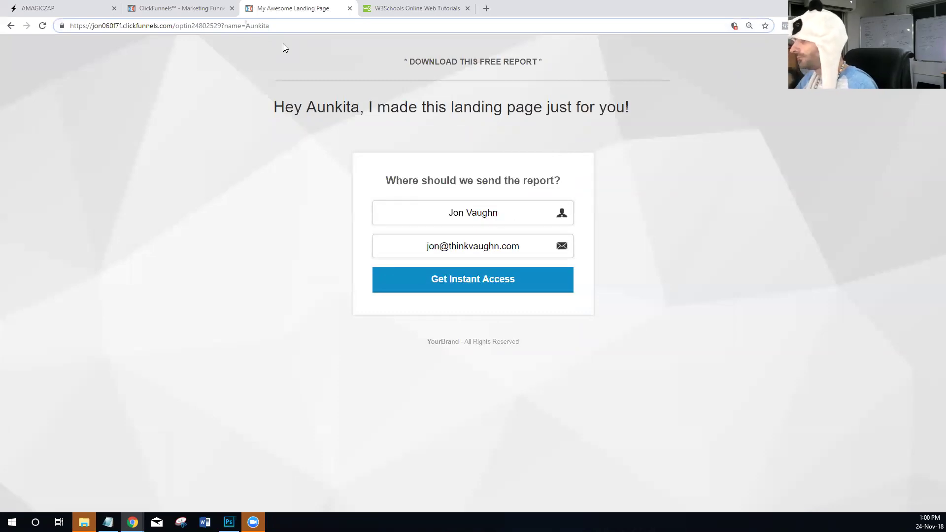
{"action": "type", "text": "Sexy Ass"}
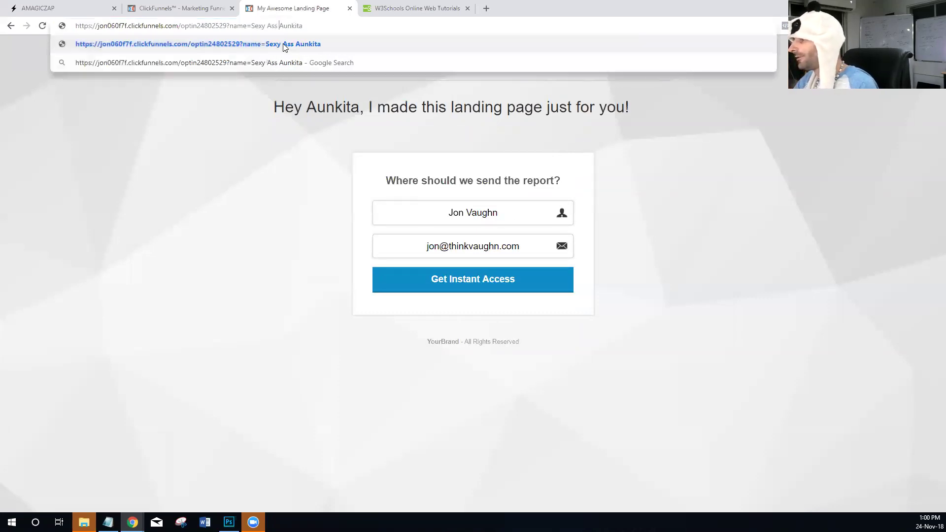
{"action": "key", "text": "Return"}
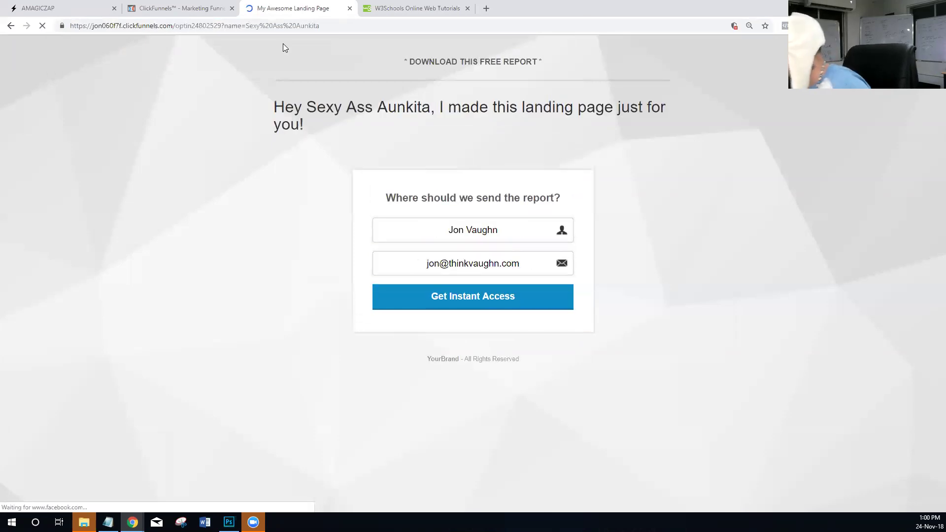
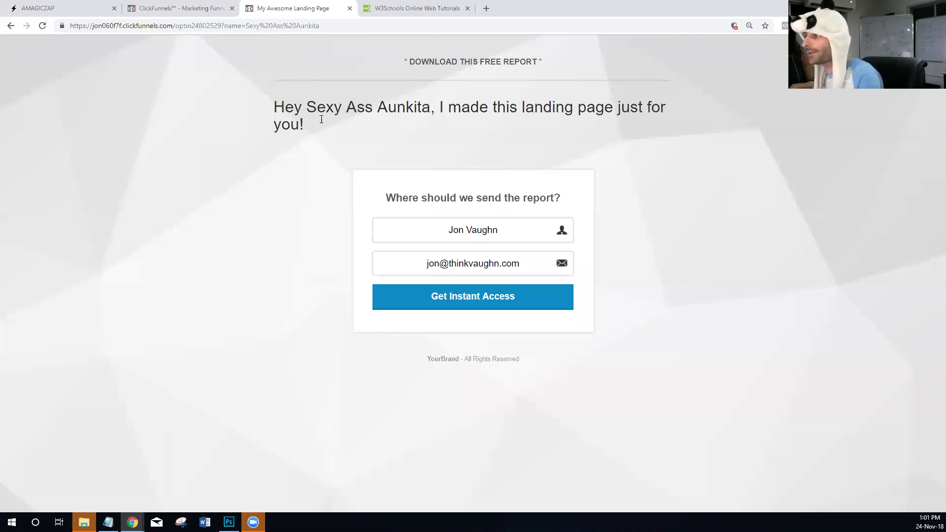
Return to ClickFunnels, edit the Optin control page and open the code of its custom JavaScript/HTML element
{"action": "left_click", "coordinate": [164, 9]}
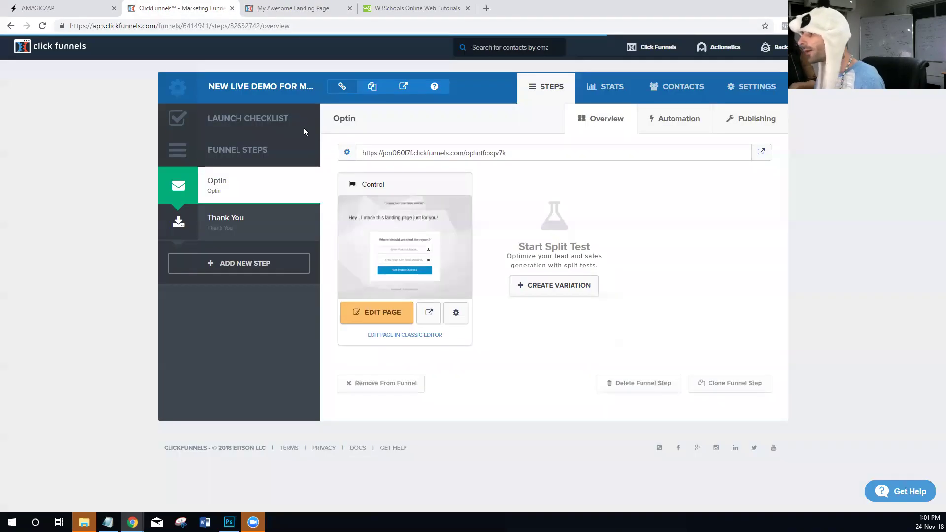
{"action": "left_click", "coordinate": [377, 319]}
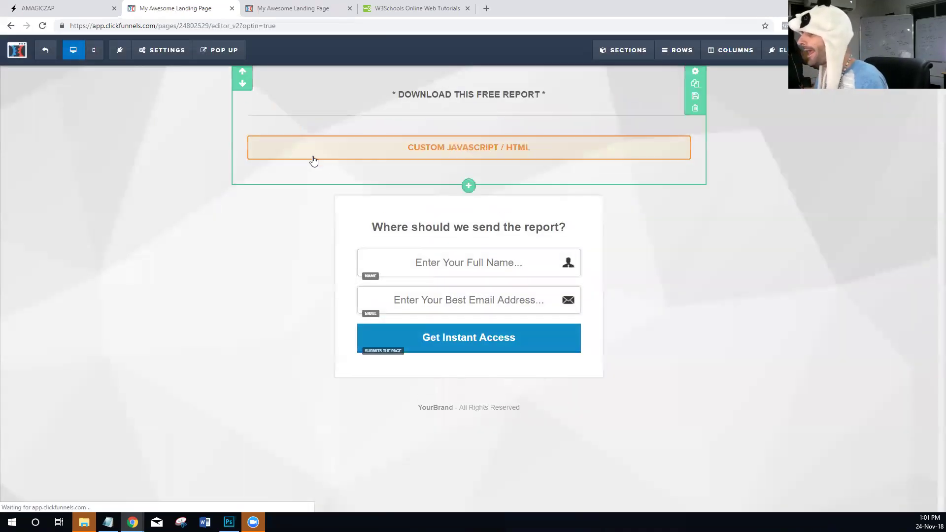
{"action": "left_click", "coordinate": [456, 154]}
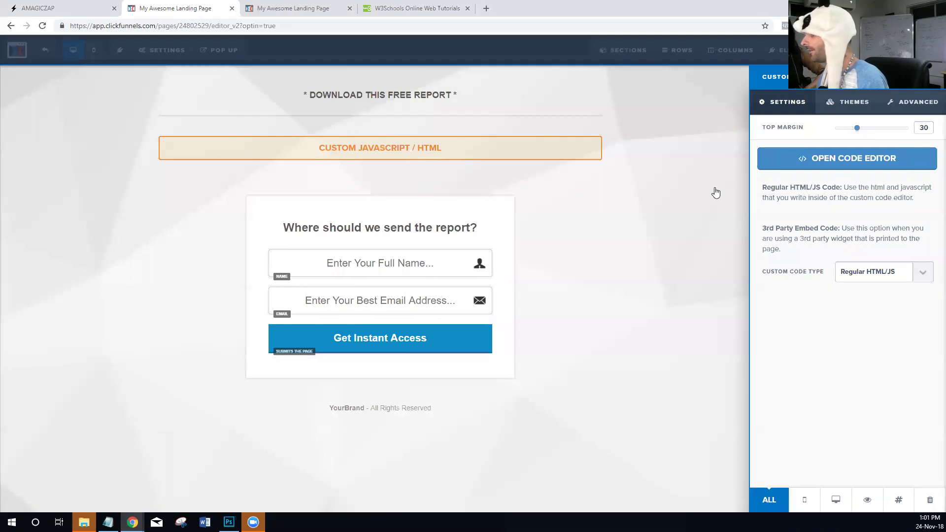
{"action": "left_click", "coordinate": [826, 168]}
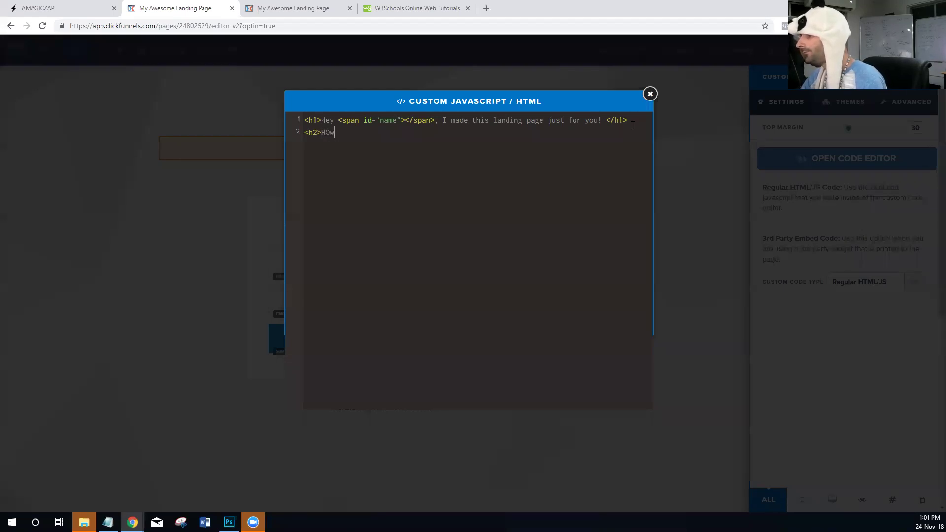
Add the line <h2>How do you like your job at <span id="company">Your stupid company</span></h2> below the h1 and close the code editor
{"action": "type", "text": "ou lii"}
{"action": "key", "text": "BackSpace"}
{"action": "key", "text": "BackSpace"}
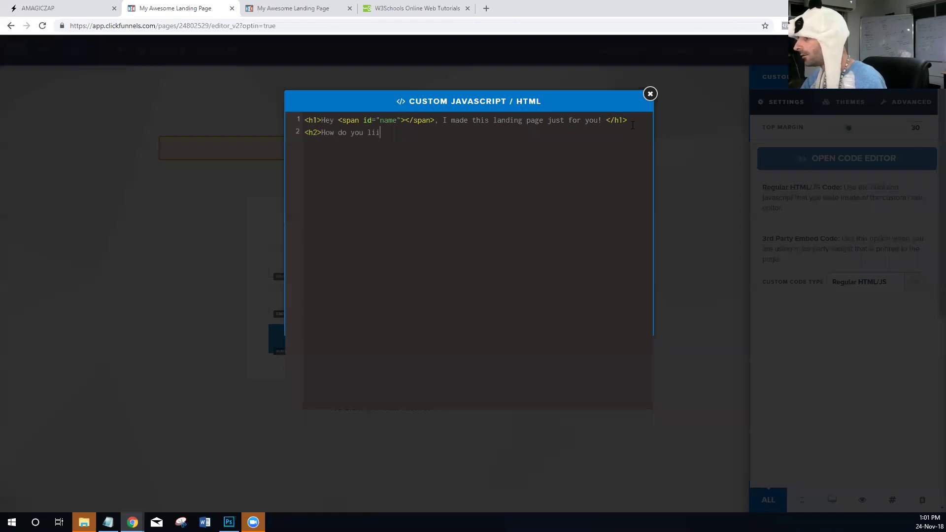
{"action": "type", "text": "your job "}
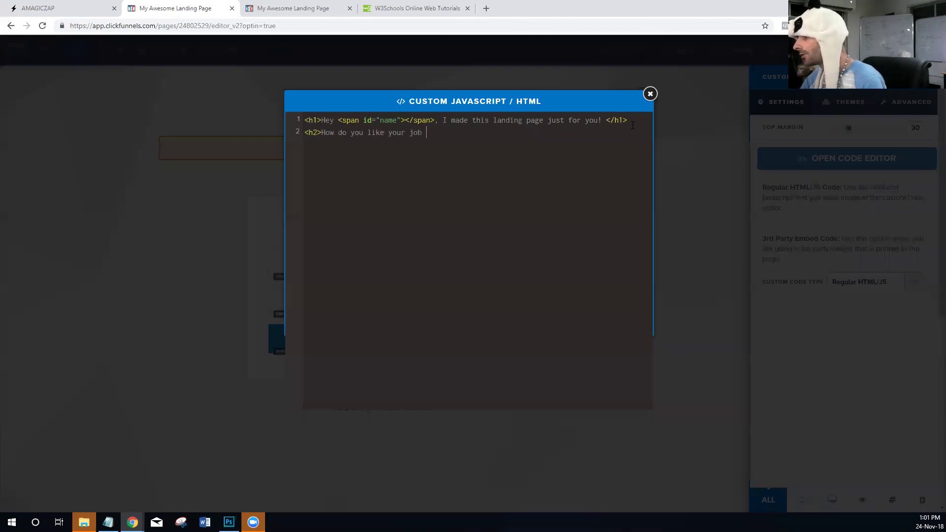
{"action": "type", "text": "at <span"}
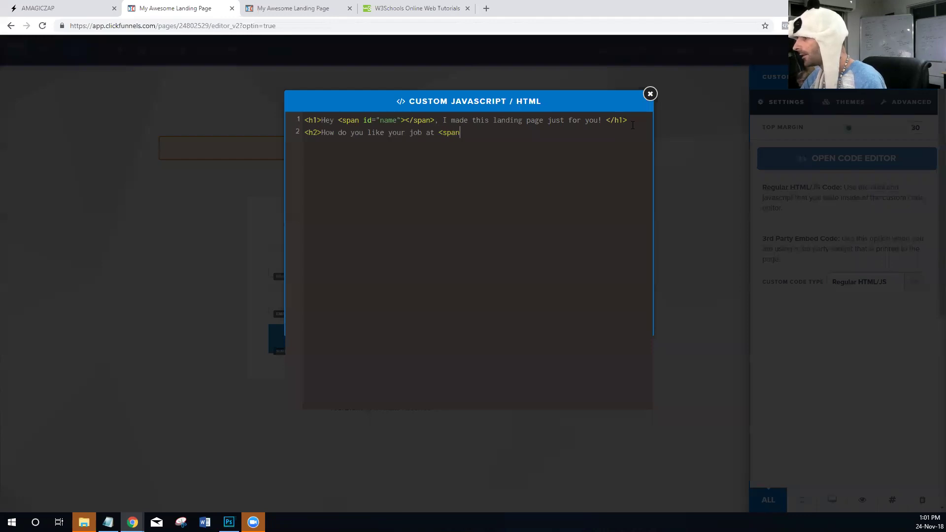
{"action": "type", "text": " id=\"company\">Your stupid ccomp"}
{"action": "key", "text": "BackSpace"}
{"action": "key", "text": "BackSpace"}
{"action": "key", "text": "BackSpace"}
{"action": "type", "text": "pany</spa"}
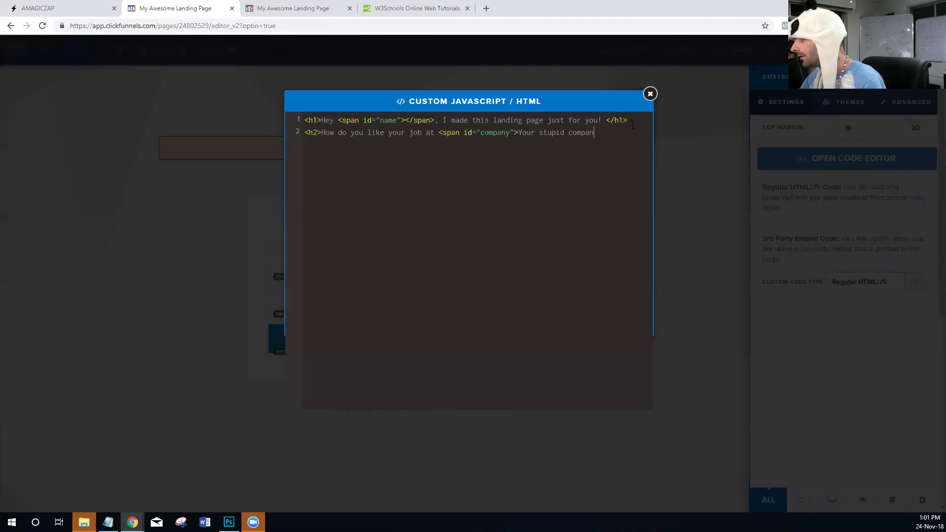
{"action": "type", "text": "n></h2>"}
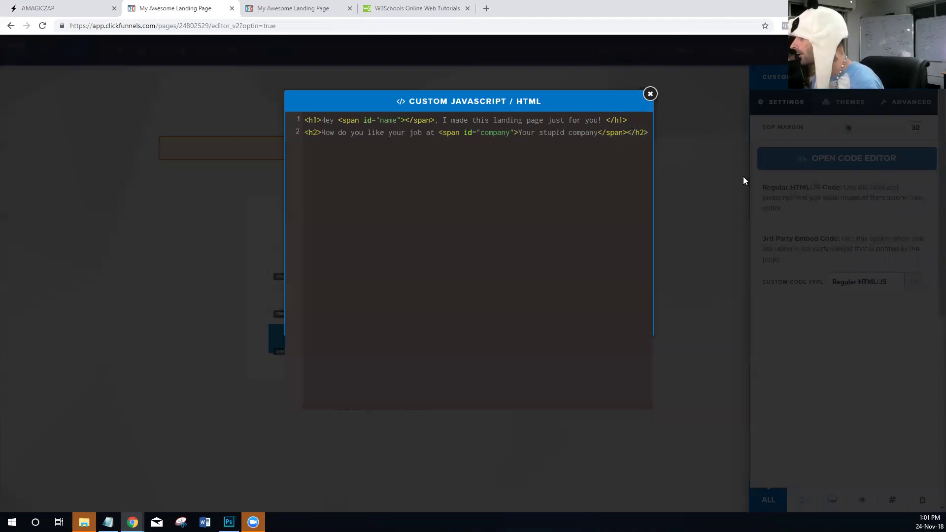
{"action": "left_click", "coordinate": [650, 93]}
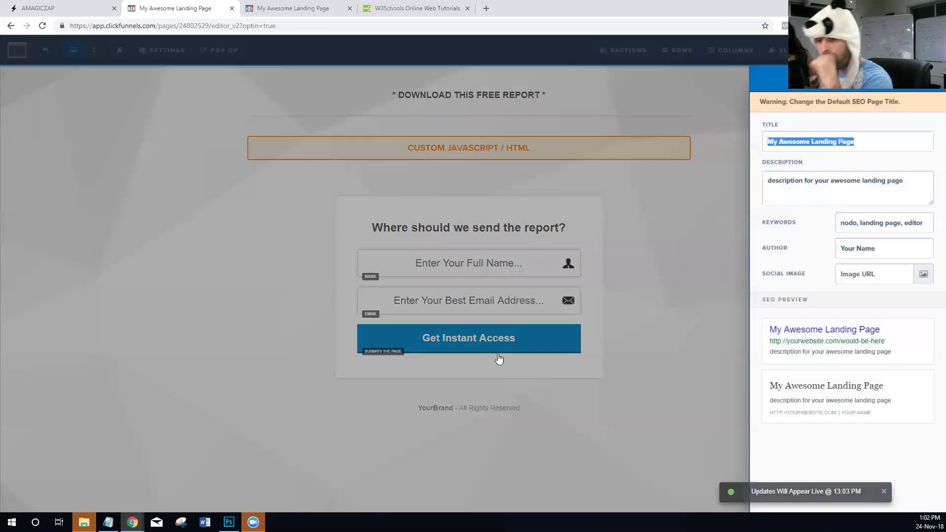
Close the SEO settings and reload the live landing page to check for the added company subheading
{"action": "left_click", "coordinate": [708, 201]}
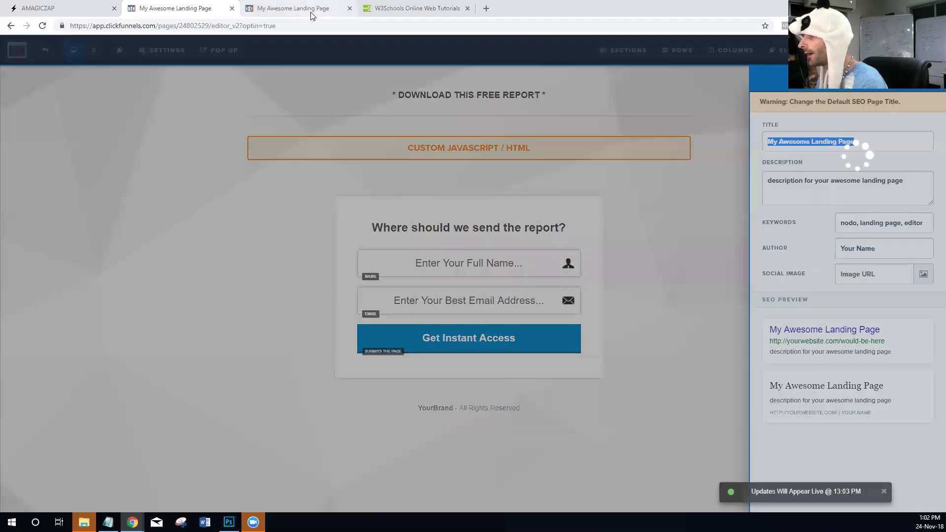
{"action": "left_click", "coordinate": [310, 15]}
{"action": "key", "text": "F5"}
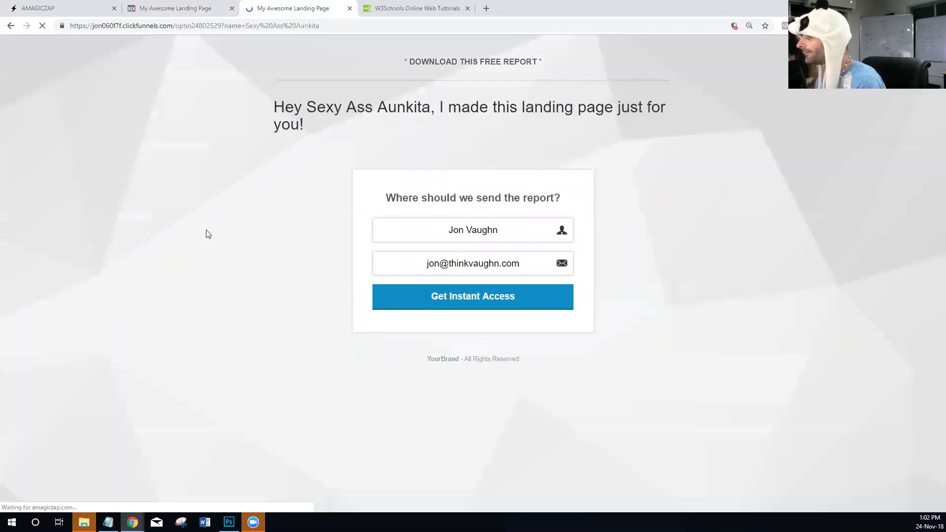
{"action": "key", "text": "F5"}
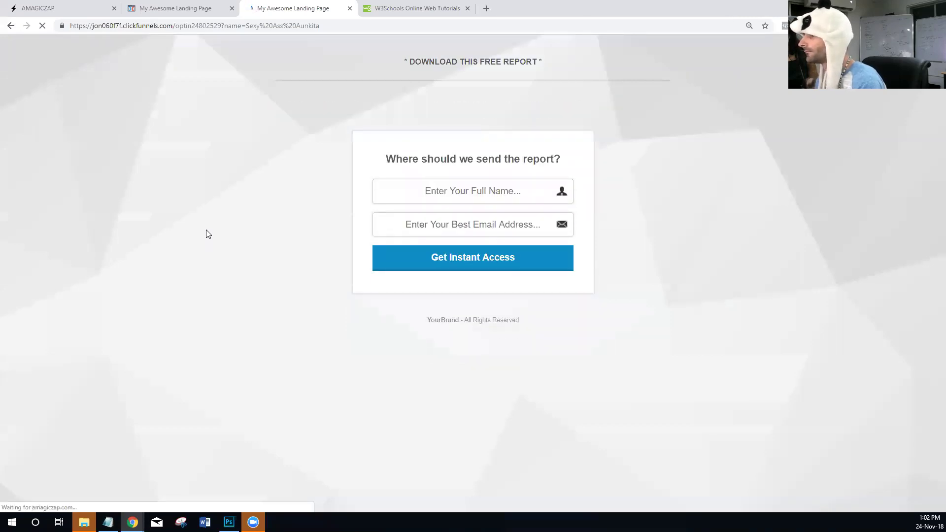
Save the landing page again in the editor, reload its live version and examine the headline and subheading
{"action": "left_click", "coordinate": [189, 10]}
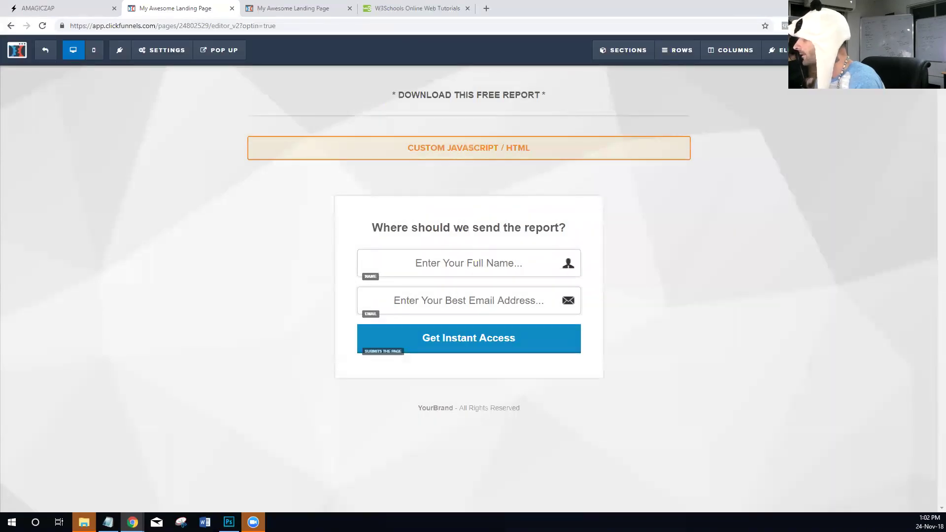
{"action": "key", "text": "ctrl+s"}
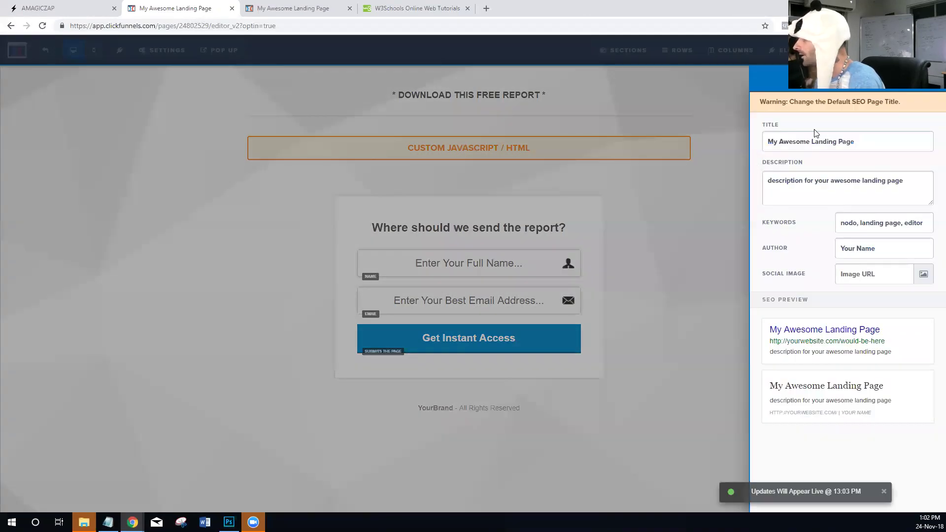
{"action": "left_click", "coordinate": [725, 151]}
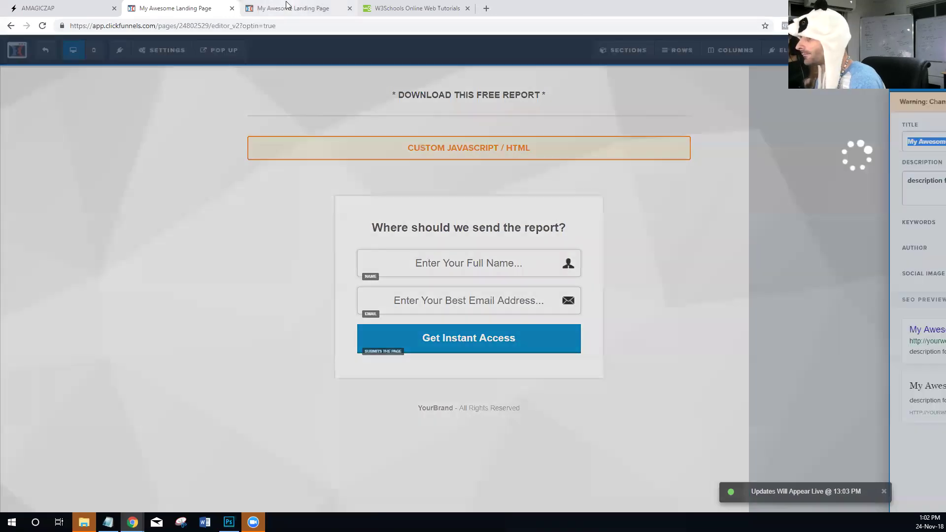
{"action": "left_click", "coordinate": [268, 8]}
{"action": "key", "text": "F5"}
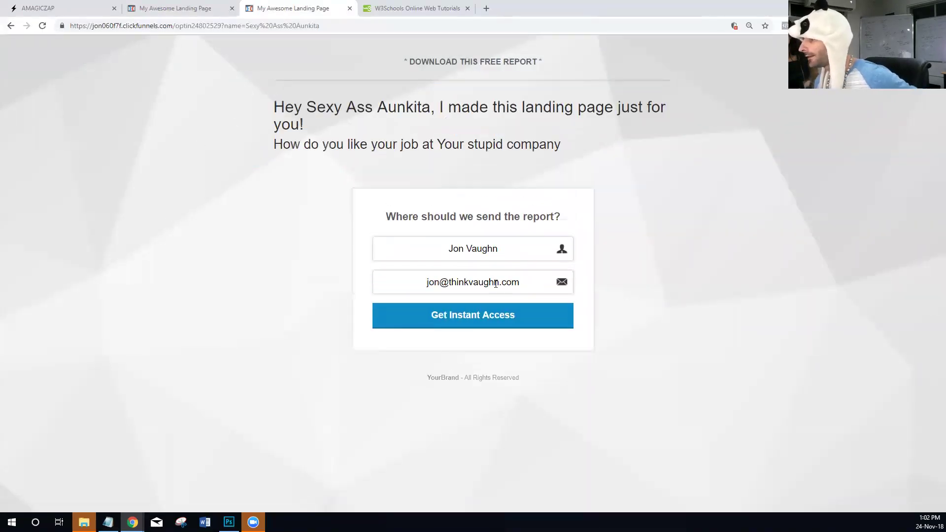
{"action": "left_click_drag", "start_coordinate": [314, 119], "coordinate": [276, 93]}
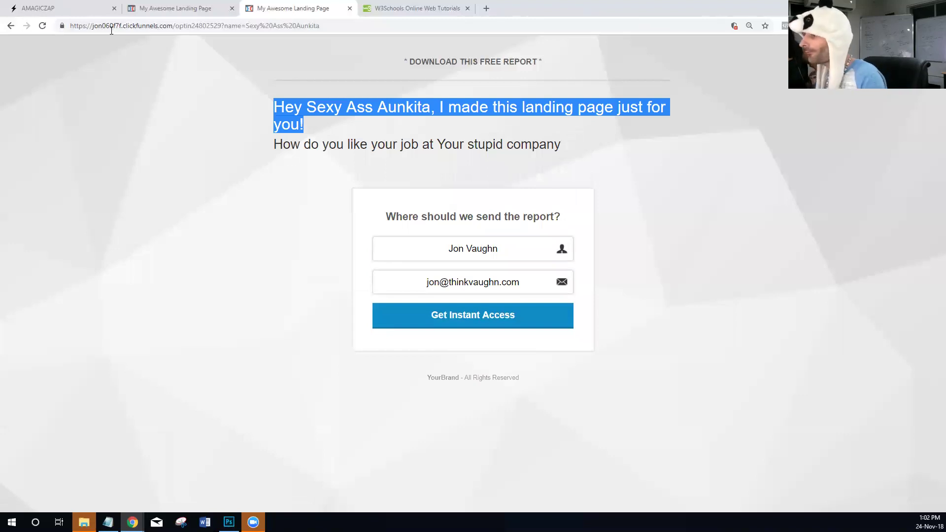
In AMAGICZAP, add a second element attribute "company" of type id to Live Demo Test Zap and update the zap
{"action": "left_click", "coordinate": [78, 11]}
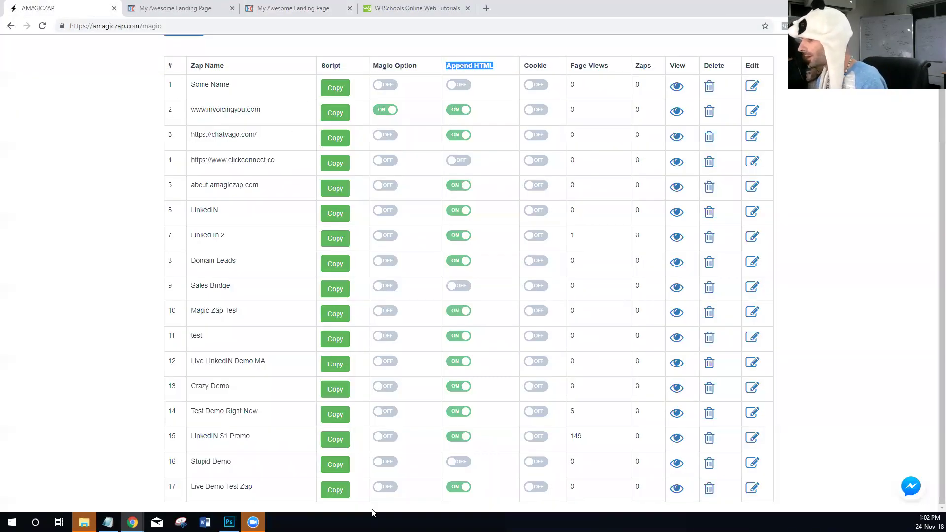
{"action": "left_click", "coordinate": [753, 487]}
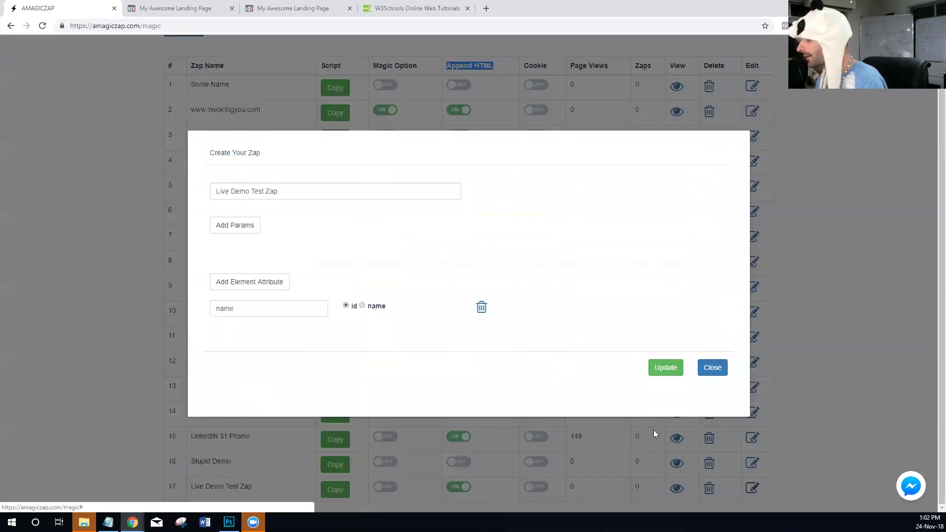
{"action": "left_click", "coordinate": [248, 286]}
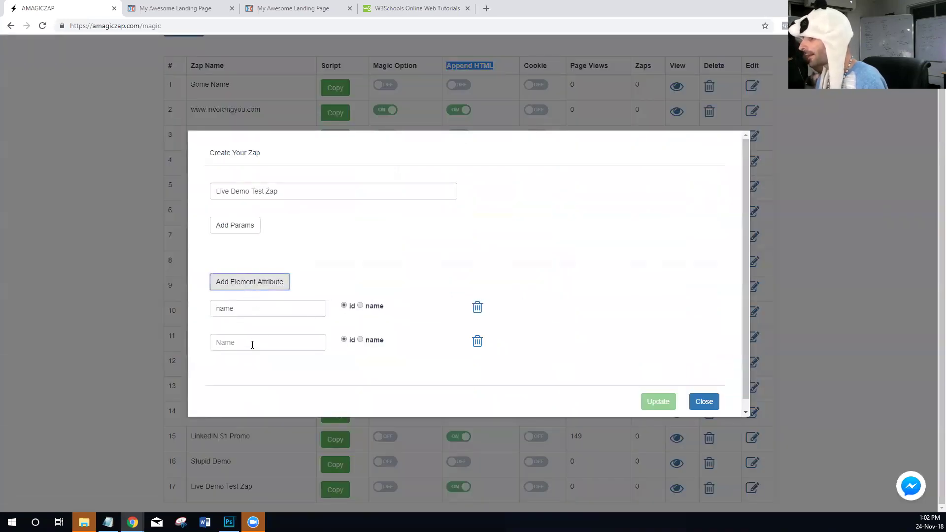
{"action": "left_click", "coordinate": [252, 345]}
{"action": "type", "text": "company"}
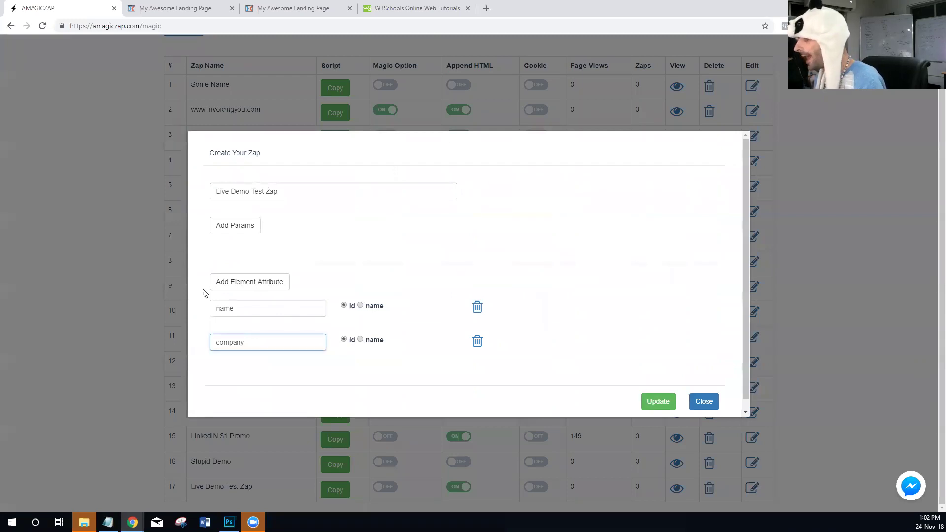
{"action": "left_click", "coordinate": [657, 401]}
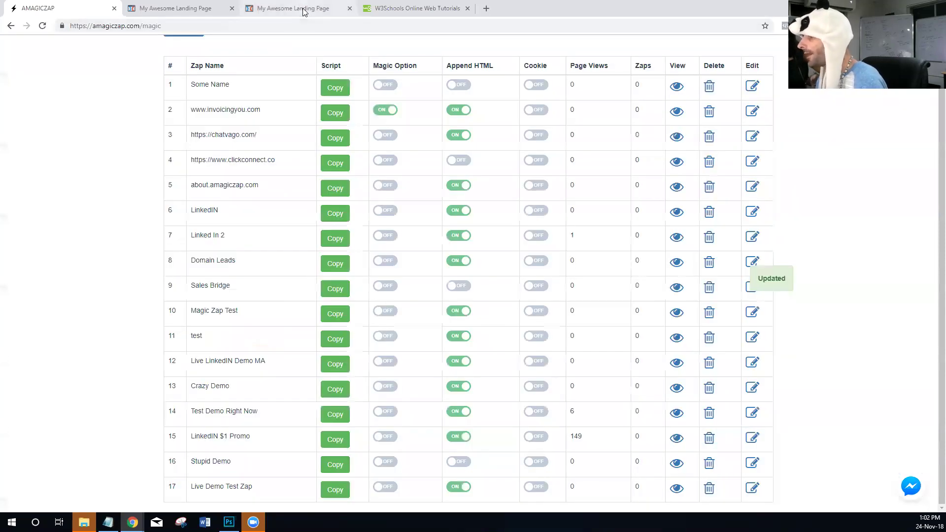
Append "&company=Tier5" to the live landing page's URL, load it and check the personalised headline and subheading
{"action": "left_click", "coordinate": [302, 9]}
{"action": "left_click", "coordinate": [356, 24]}
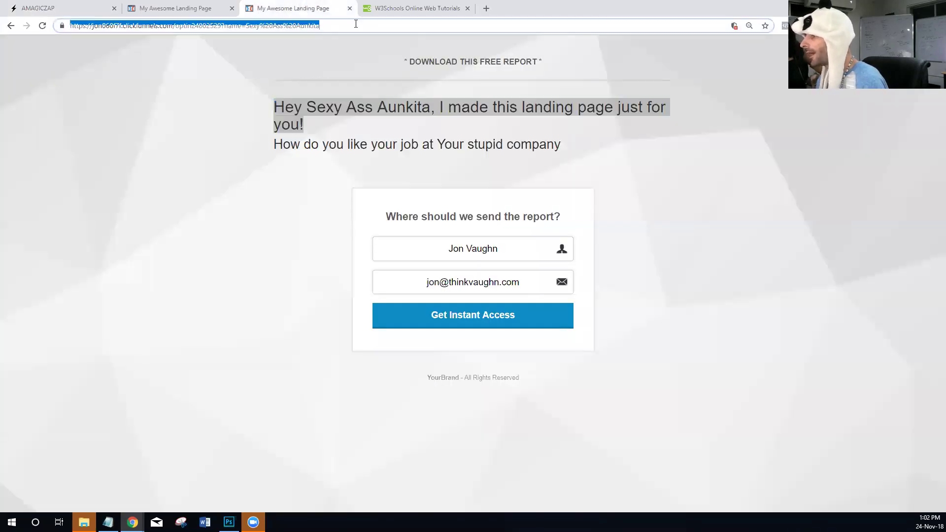
{"action": "key", "text": "Escape"}
{"action": "type", "text": "&"}
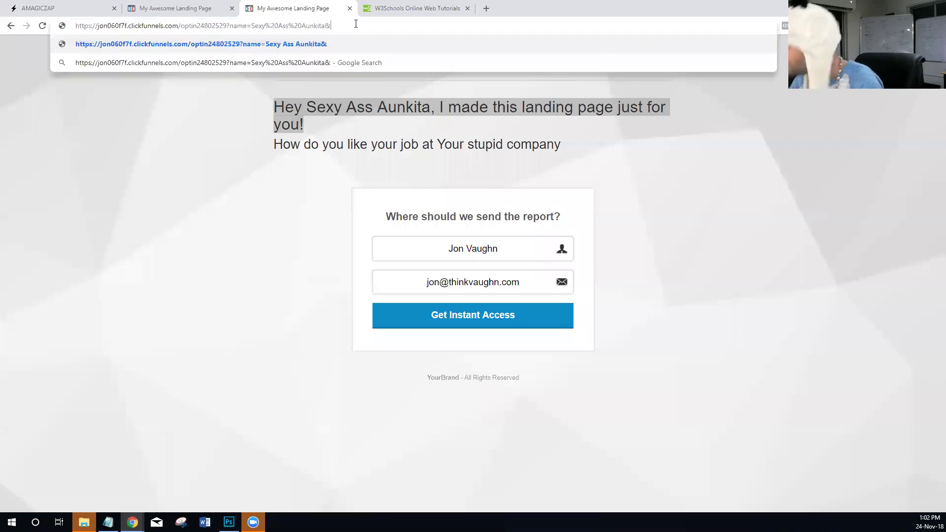
{"action": "type", "text": "comp;any"}
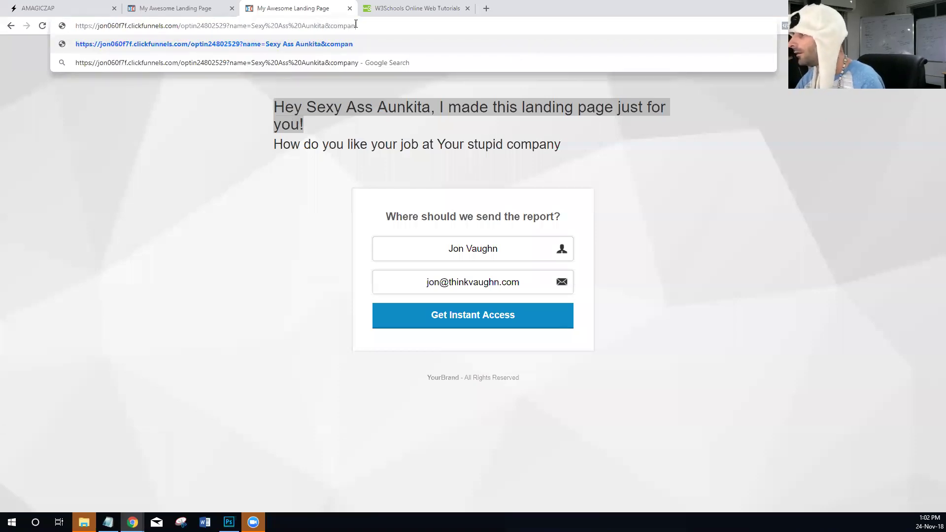
{"action": "type", "text": "=Tier5"}
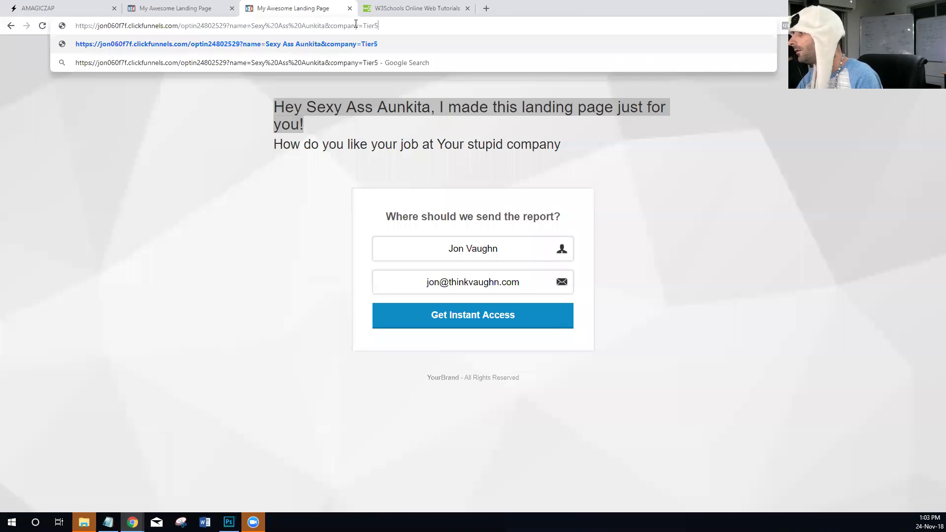
{"action": "key", "text": "Return"}
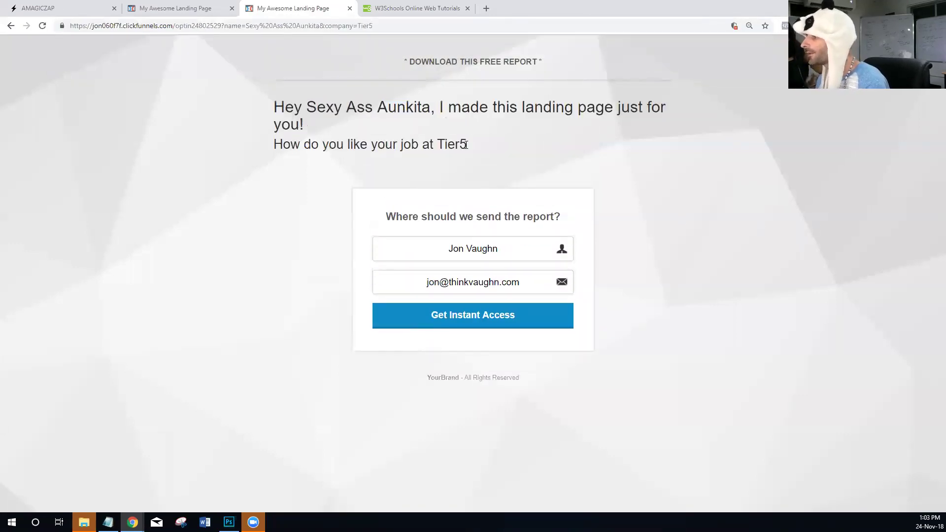
{"action": "left_click_drag", "start_coordinate": [464, 143], "coordinate": [277, 110]}
{"action": "left_click", "coordinate": [316, 141]}
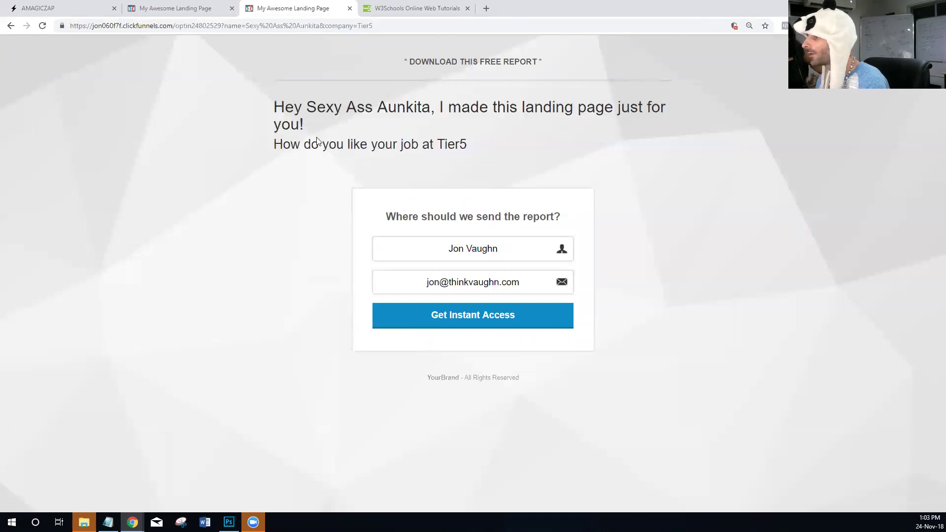
Examine the personalised name in the headline and company in the subheading against the name and company parameters in the live page's URL
{"action": "triple_click", "coordinate": [301, 114]}
{"action": "left_click", "coordinate": [397, 103]}
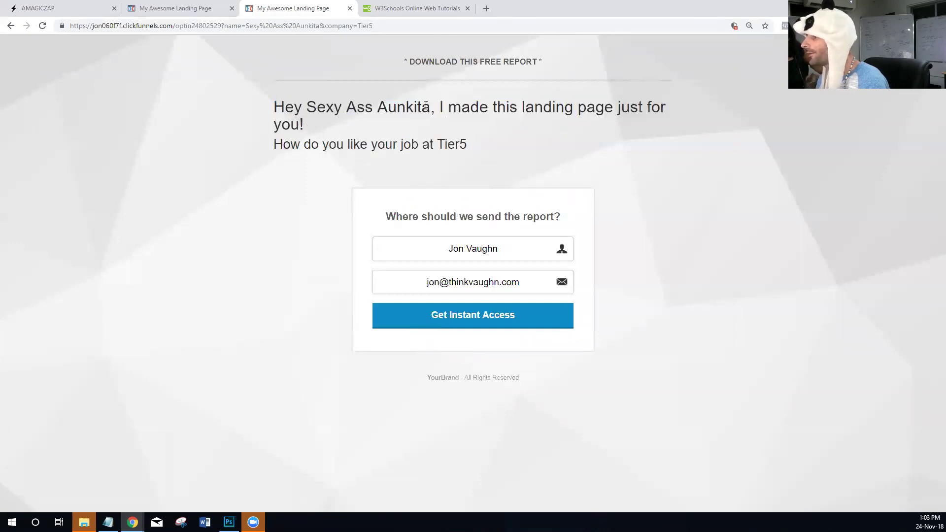
{"action": "left_click_drag", "start_coordinate": [434, 110], "coordinate": [305, 109]}
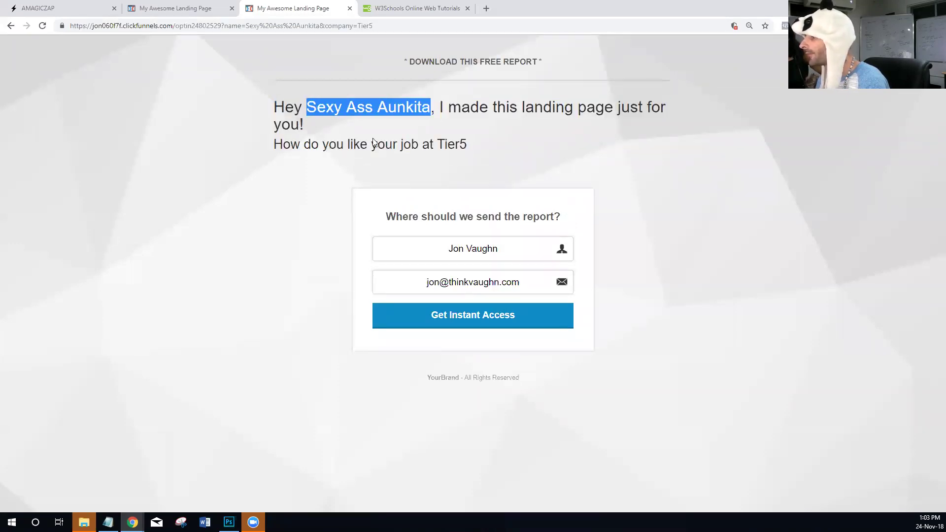
{"action": "double_click", "coordinate": [444, 144]}
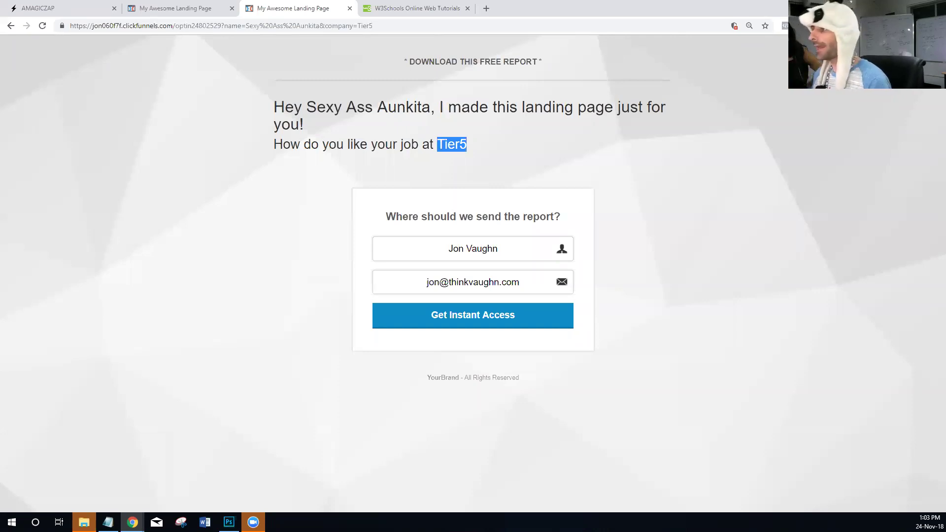
{"action": "left_click_drag", "start_coordinate": [404, 32], "coordinate": [204, 39]}
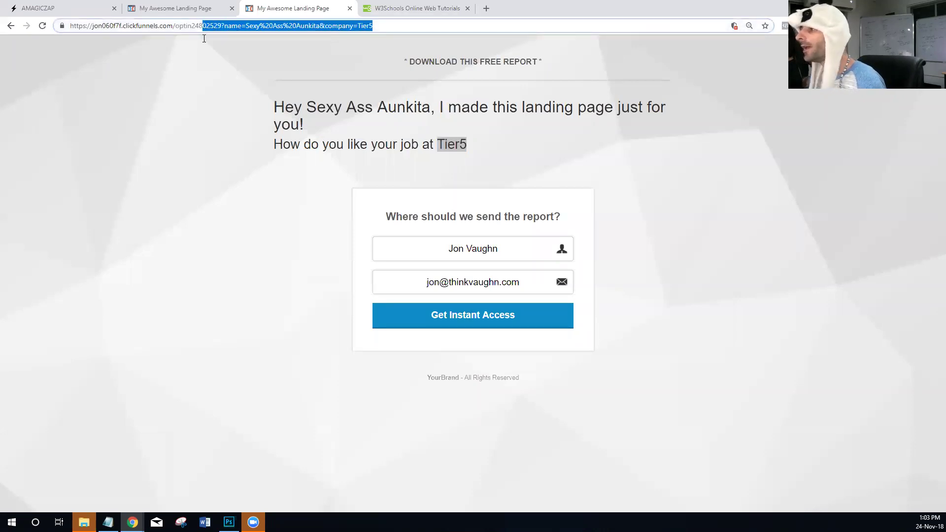
{"action": "left_click", "coordinate": [482, 135]}
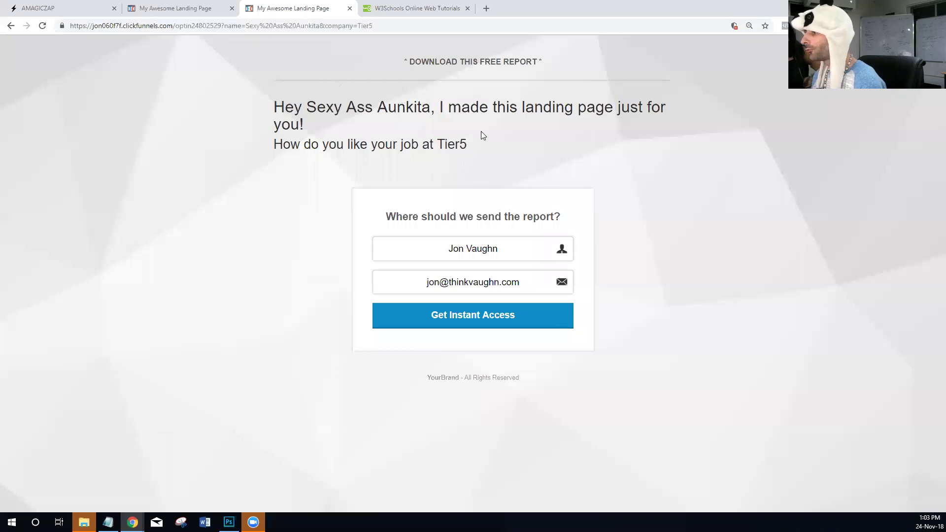
{"action": "left_click_drag", "start_coordinate": [482, 138], "coordinate": [275, 81]}
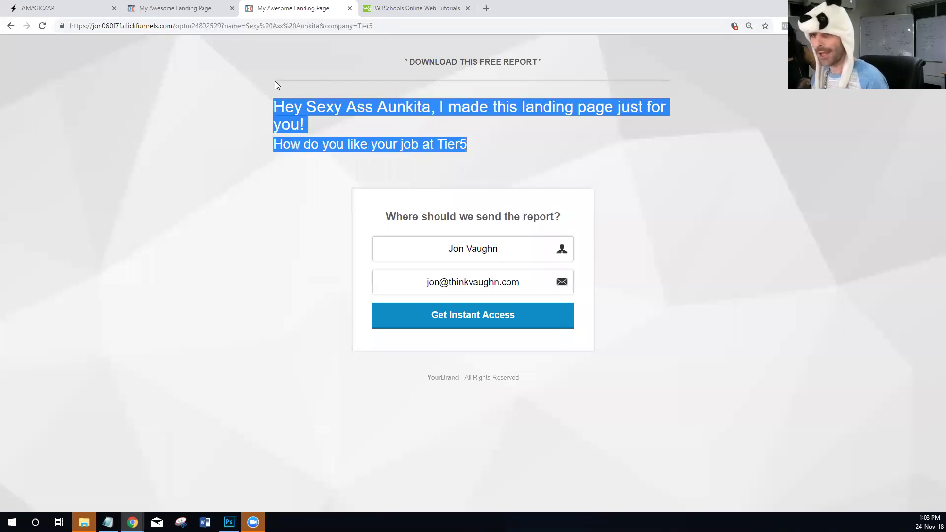